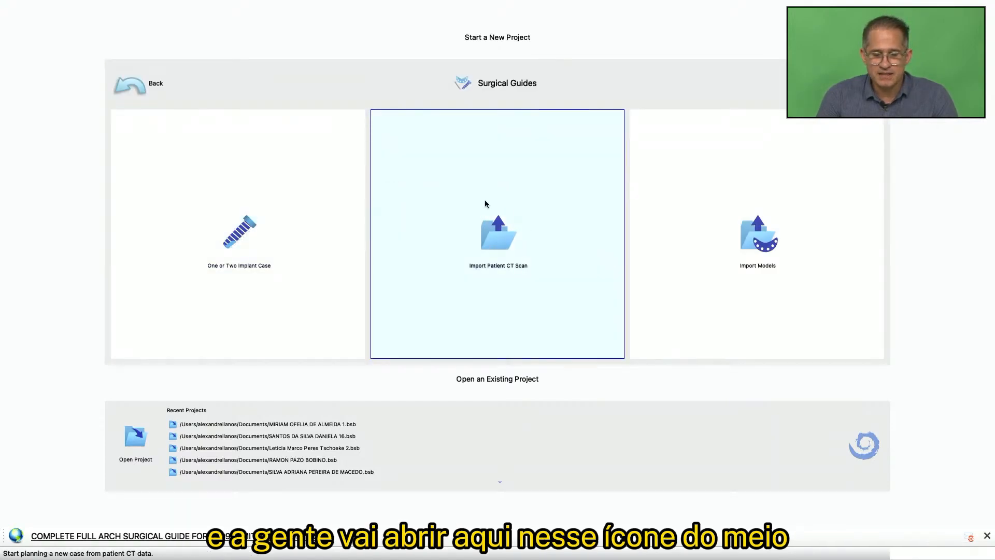
- Import the patient's CT scan using the first DICOM series at maximum quality, keep the default alignment and volume, and skip adding another surface
{"action": "left_click", "coordinate": [486, 243]}
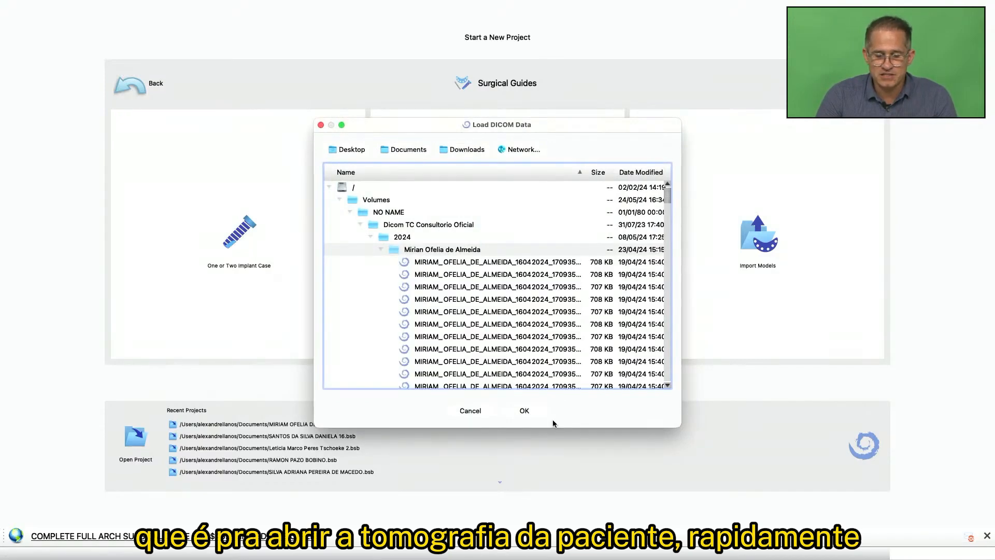
{"action": "left_click", "coordinate": [524, 410]}
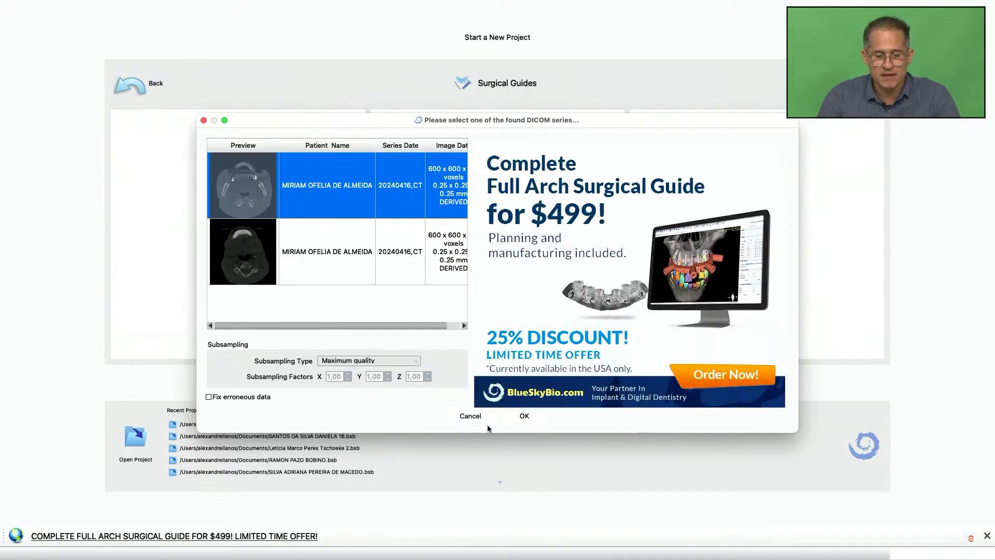
{"action": "left_click", "coordinate": [523, 416]}
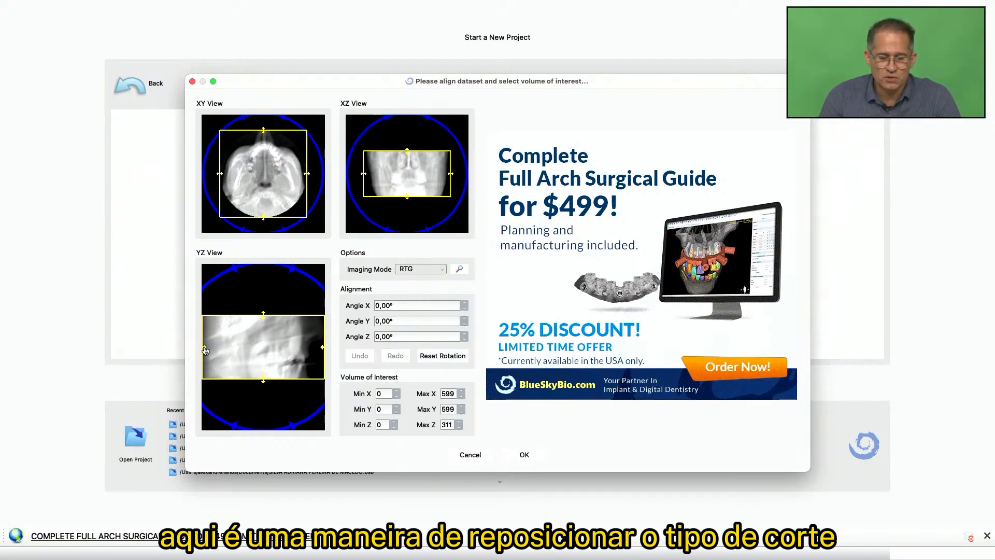
{"action": "left_click", "coordinate": [523, 455]}
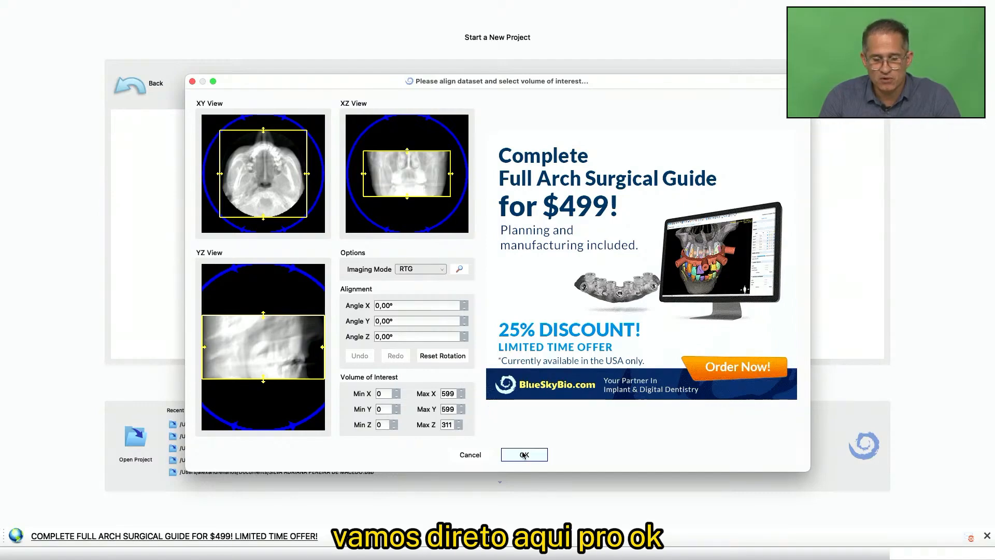
{"action": "left_click", "coordinate": [523, 455]}
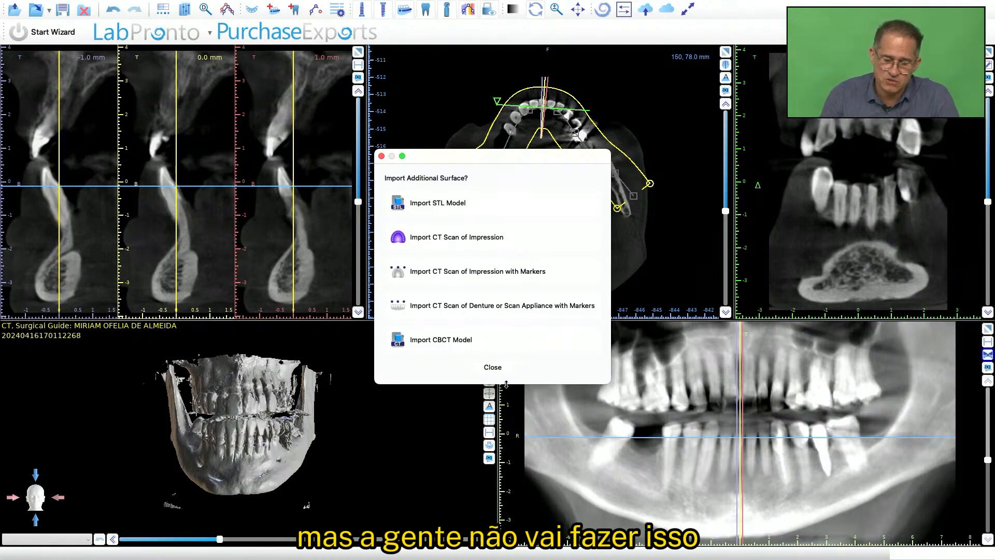
{"action": "left_click", "coordinate": [492, 367]}
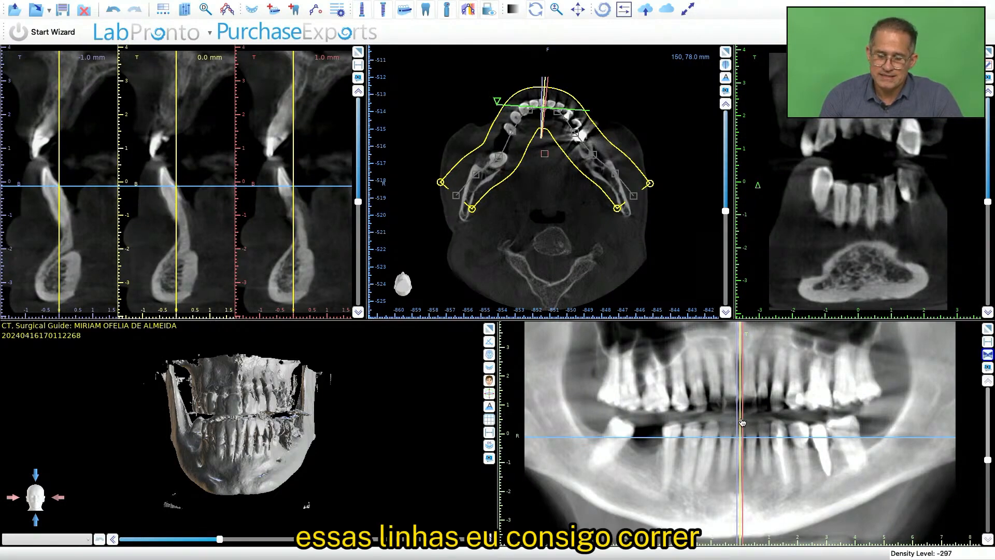
- Browse the cross-sections near the midline and the axial slices through the mandible by shifting their reference lines
{"action": "mouse_move", "coordinate": [741, 422]}
{"action": "left_mouse_down"}
{"action": "mouse_move", "coordinate": [707, 426]}
{"action": "mouse_move", "coordinate": [724, 426]}
{"action": "left_mouse_up"}
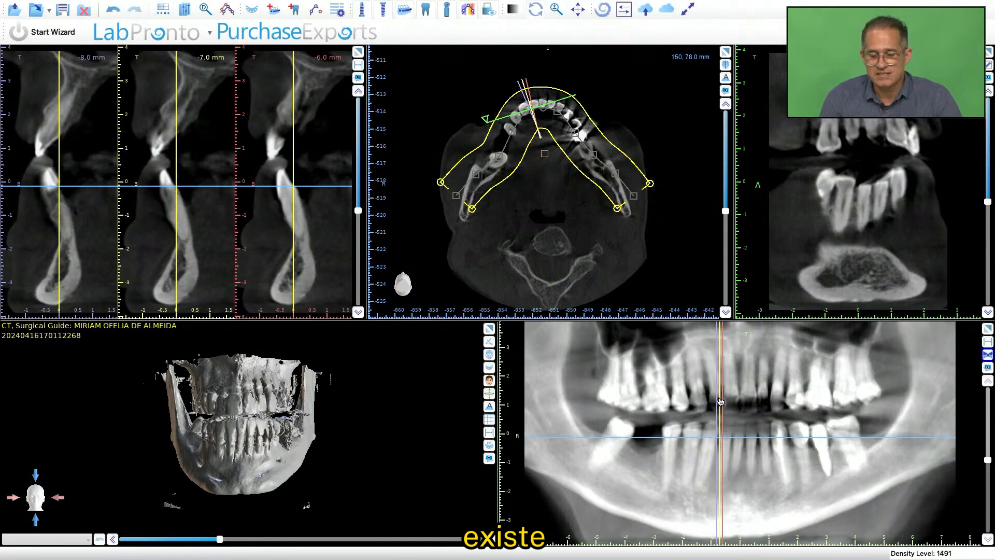
{"action": "mouse_move", "coordinate": [721, 402]}
{"action": "left_mouse_down"}
{"action": "mouse_move", "coordinate": [765, 420]}
{"action": "mouse_move", "coordinate": [736, 412]}
{"action": "left_mouse_up"}
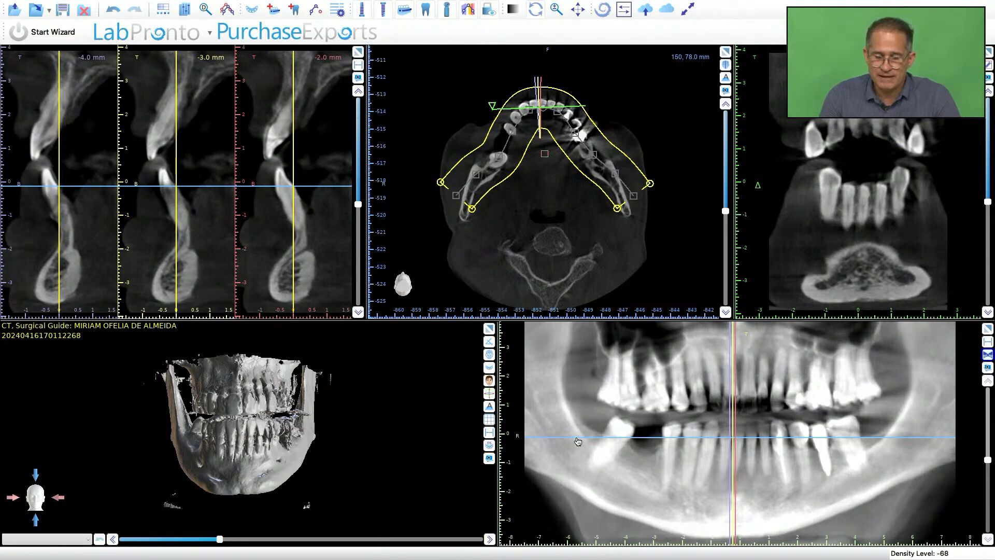
{"action": "left_click_drag", "start_coordinate": [578, 441], "coordinate": [602, 358]}
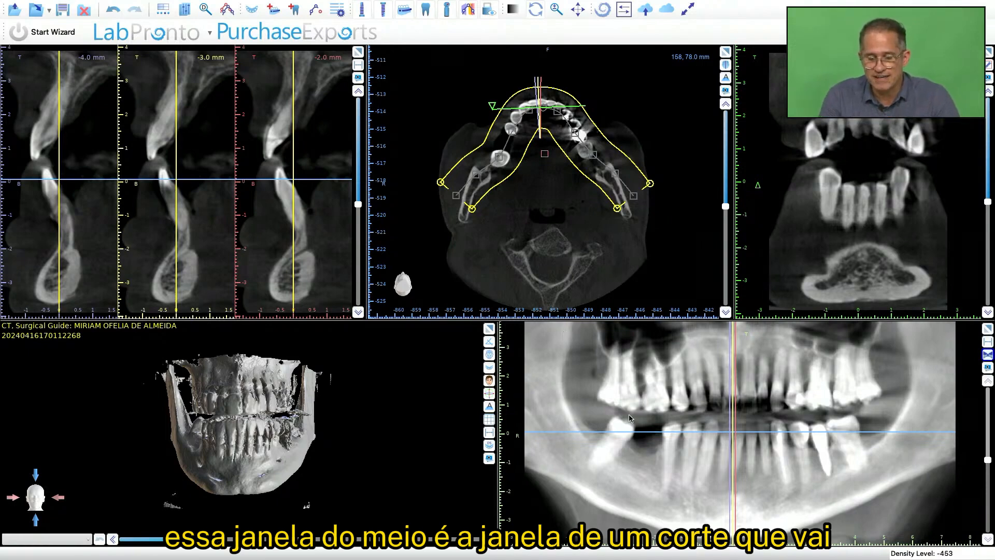
{"action": "left_click_drag", "start_coordinate": [646, 436], "coordinate": [653, 484]}
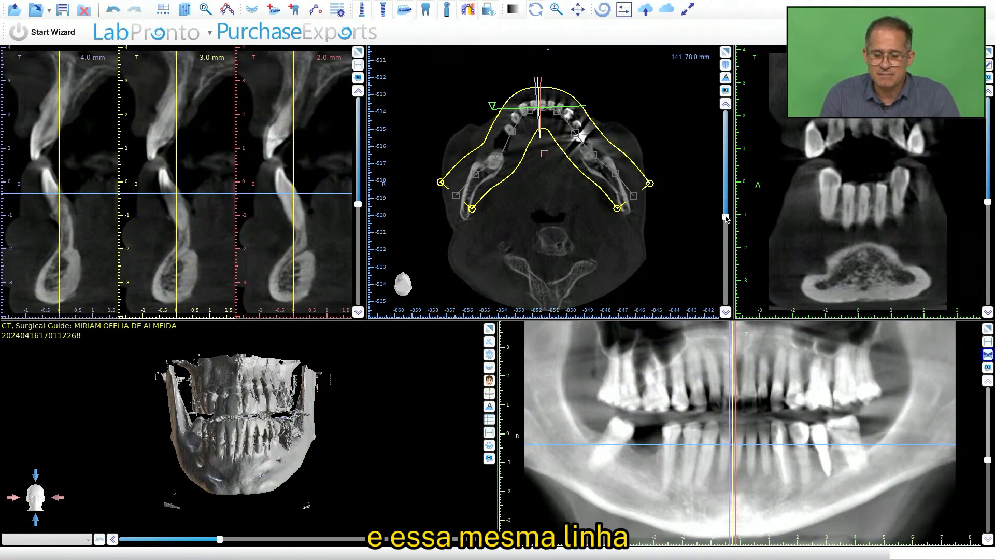
{"action": "left_click_drag", "start_coordinate": [725, 218], "coordinate": [724, 220]}
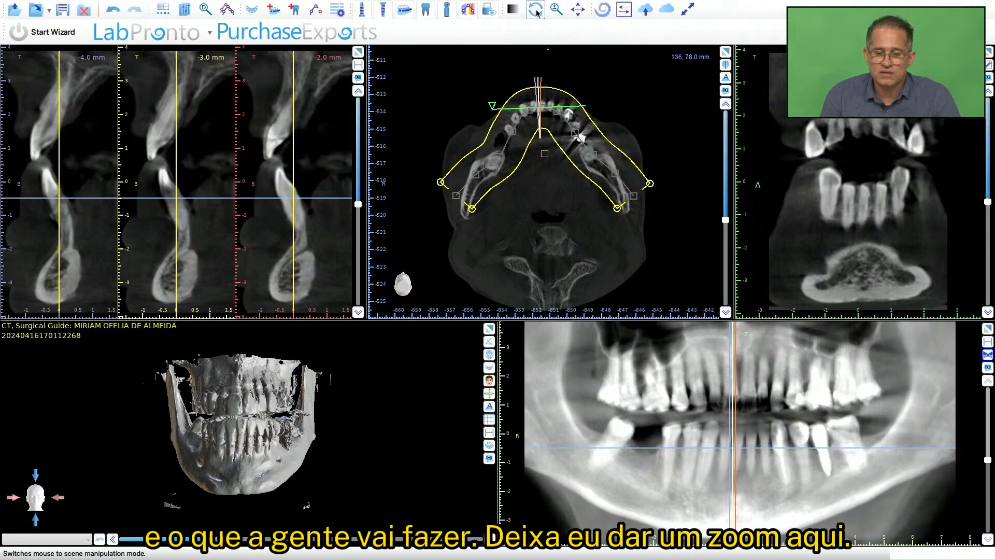
- Align the panoramic curve's control points with both sides of the mandible on the axial slice and widen the curve's band
{"action": "left_click", "coordinate": [556, 10]}
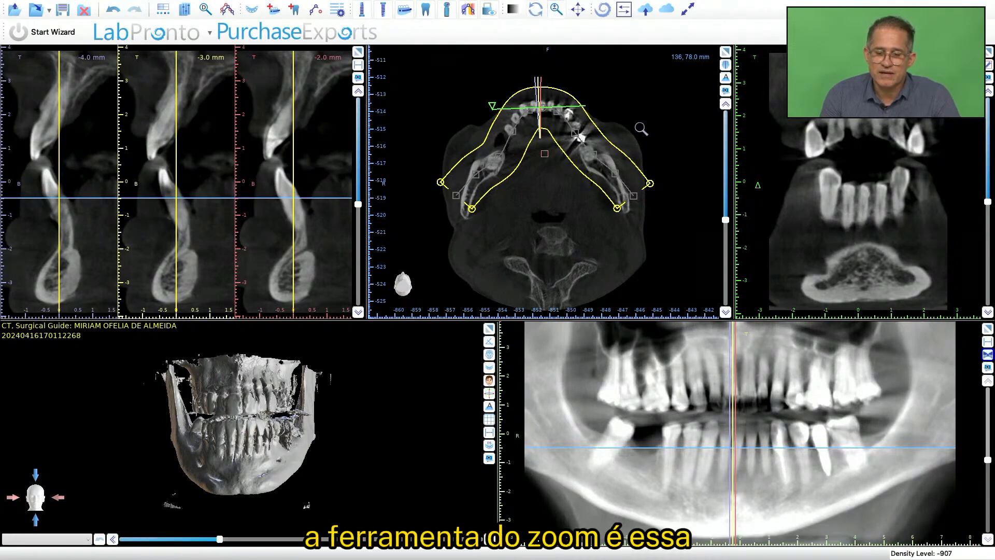
{"action": "left_click", "coordinate": [680, 169]}
{"action": "mouse_move", "coordinate": [680, 169]}
{"action": "left_mouse_down"}
{"action": "mouse_move", "coordinate": [690, 141]}
{"action": "mouse_move", "coordinate": [687, 152]}
{"action": "left_mouse_up"}
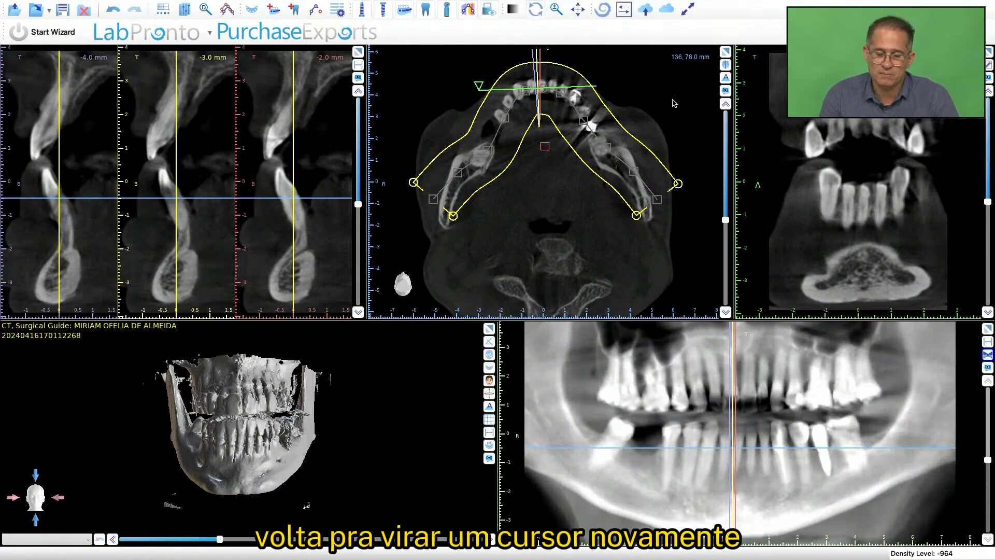
{"action": "left_click_drag", "start_coordinate": [727, 221], "coordinate": [726, 222]}
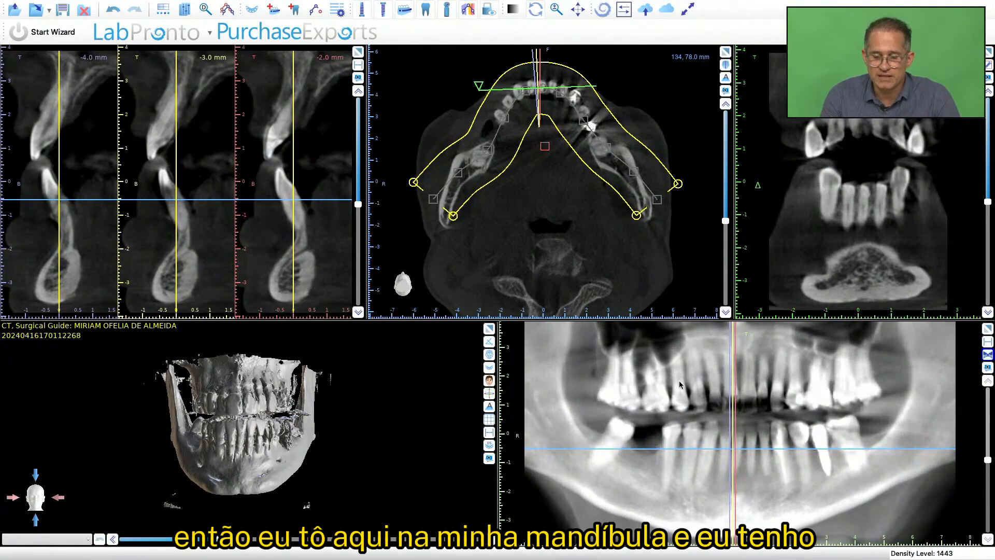
{"action": "left_click_drag", "start_coordinate": [658, 203], "coordinate": [647, 211]}
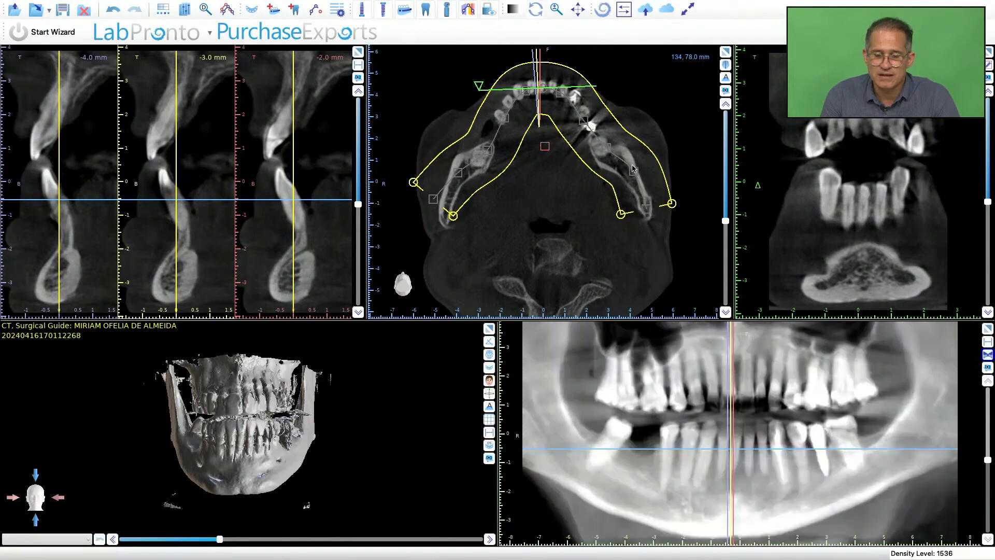
{"action": "left_click_drag", "start_coordinate": [633, 168], "coordinate": [628, 177]}
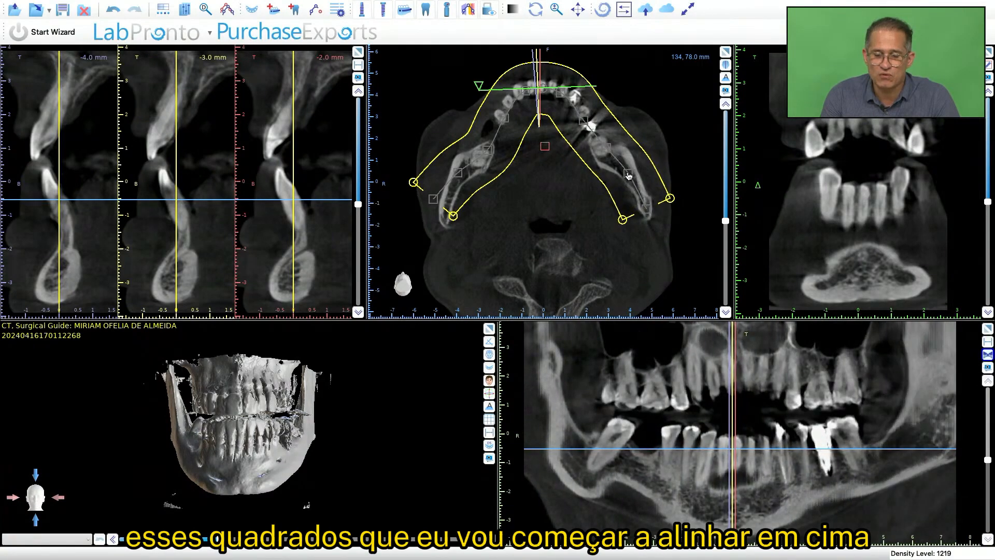
{"action": "left_click_drag", "start_coordinate": [437, 200], "coordinate": [444, 209]}
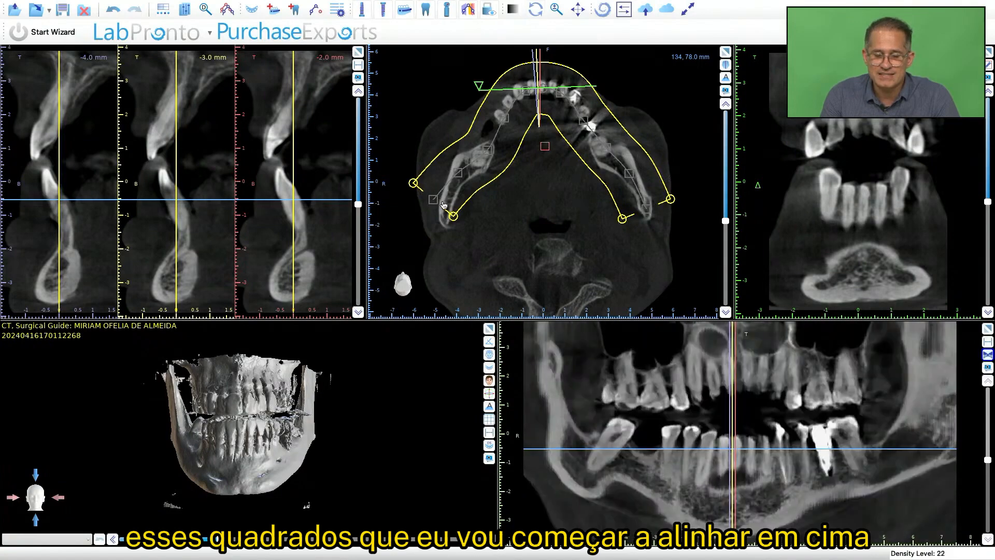
{"action": "left_click_drag", "start_coordinate": [457, 175], "coordinate": [508, 115]}
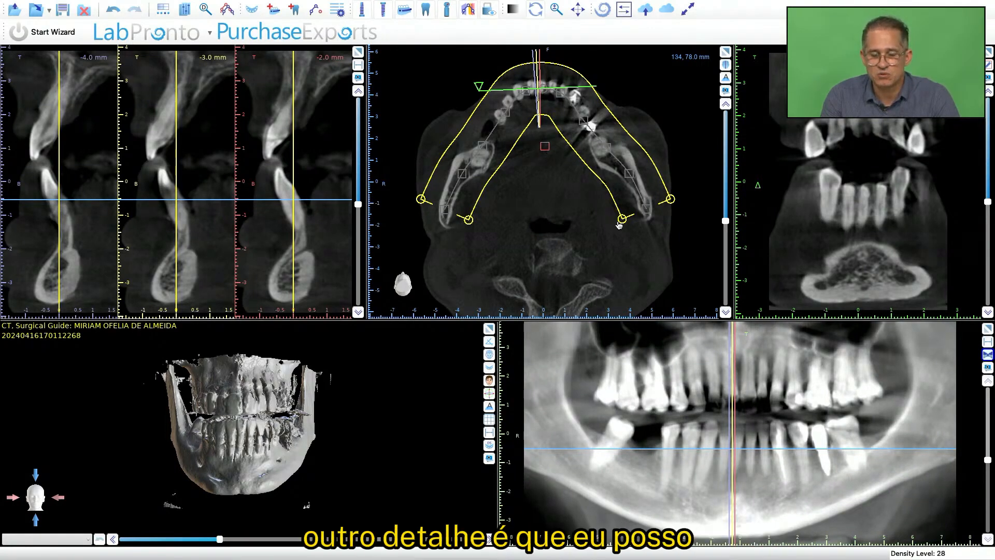
{"action": "left_click_drag", "start_coordinate": [624, 222], "coordinate": [611, 232]}
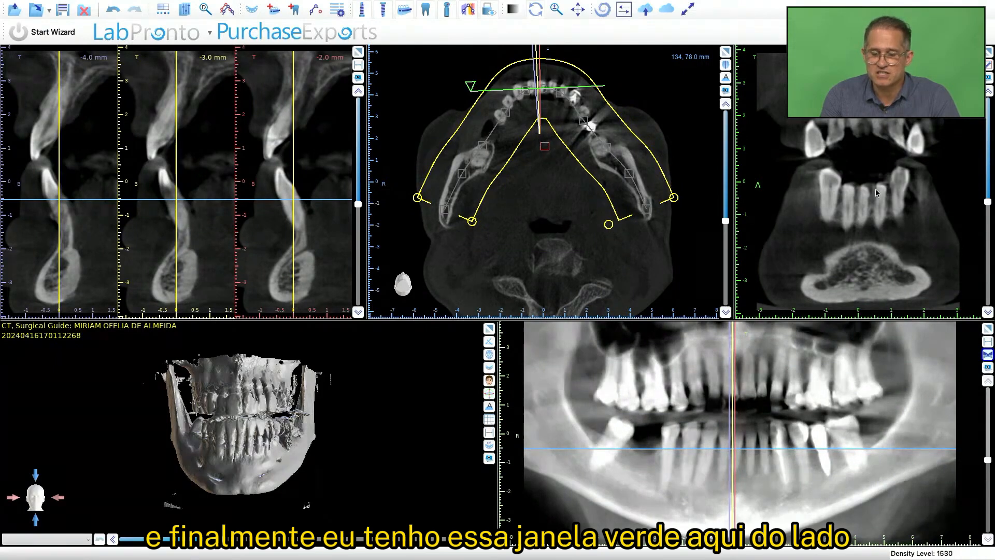
- Turn the green slice line obliquely across the lower front teeth and rotate the 3D skull model to inspect it
{"action": "mouse_move", "coordinate": [470, 88]}
{"action": "left_mouse_down"}
{"action": "mouse_move", "coordinate": [507, 137]}
{"action": "mouse_move", "coordinate": [543, 151]}
{"action": "mouse_move", "coordinate": [528, 156]}
{"action": "mouse_move", "coordinate": [474, 115]}
{"action": "mouse_move", "coordinate": [497, 73]}
{"action": "mouse_move", "coordinate": [538, 72]}
{"action": "mouse_move", "coordinate": [511, 78]}
{"action": "left_mouse_up"}
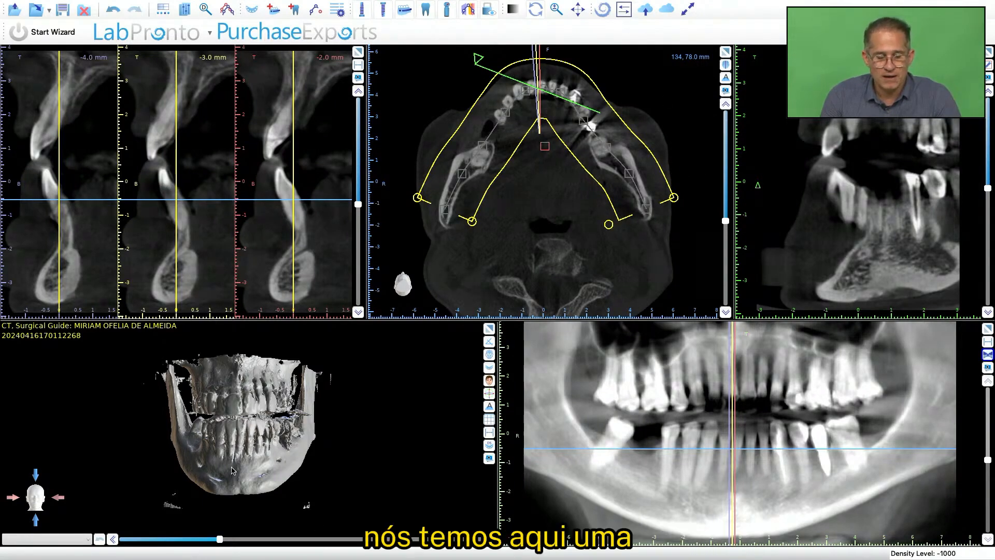
{"action": "left_click_drag", "start_coordinate": [231, 470], "coordinate": [268, 470]}
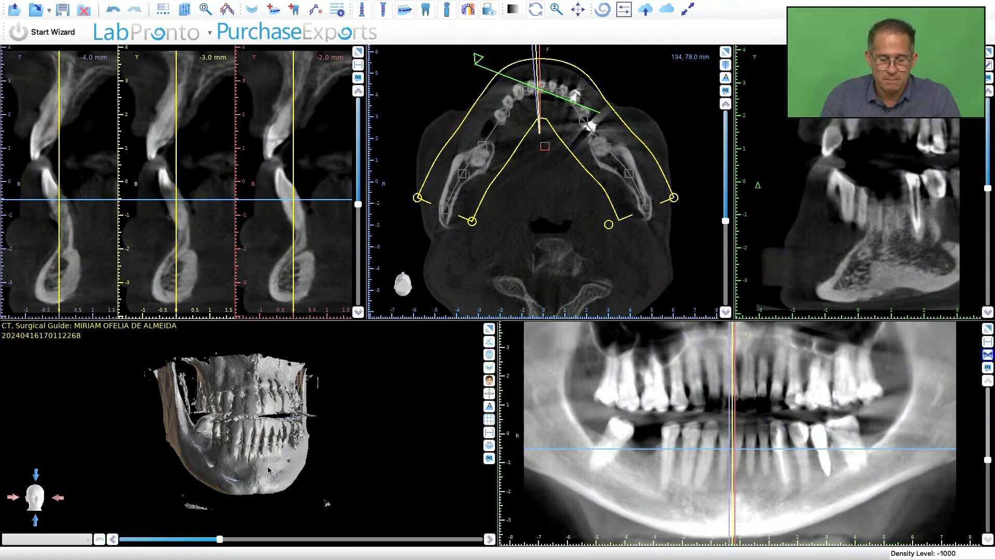
{"action": "left_click_drag", "start_coordinate": [279, 454], "coordinate": [253, 454]}
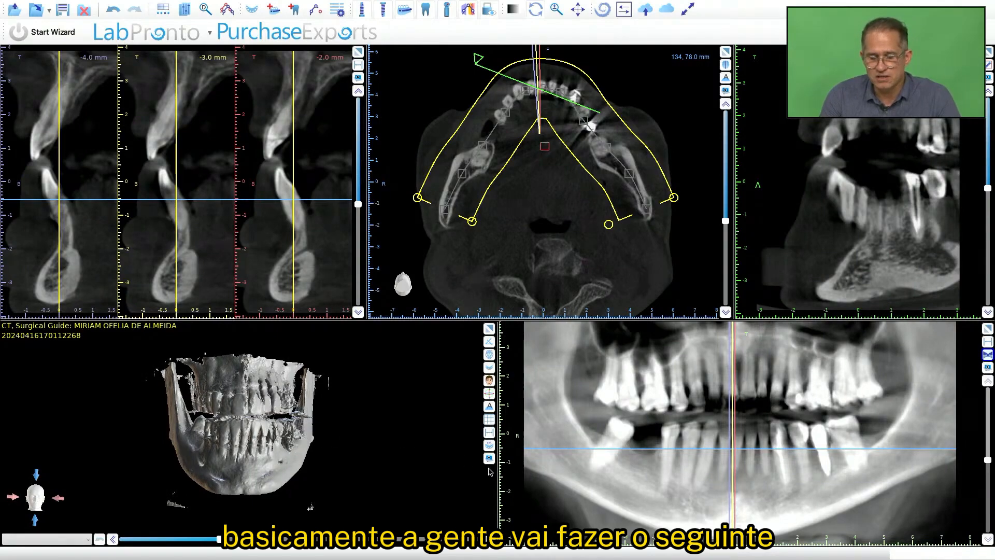
- Move the cross-section position to -25.0 mm to locate the mental foramen and examine the enlarged cross-sections
{"action": "left_click_drag", "start_coordinate": [729, 405], "coordinate": [644, 421]}
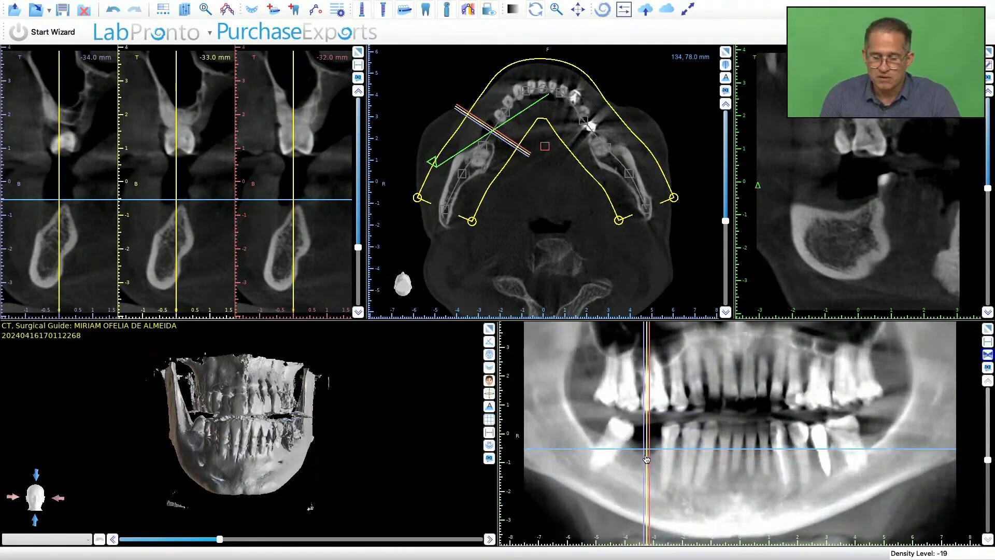
{"action": "left_click_drag", "start_coordinate": [646, 459], "coordinate": [658, 459]}
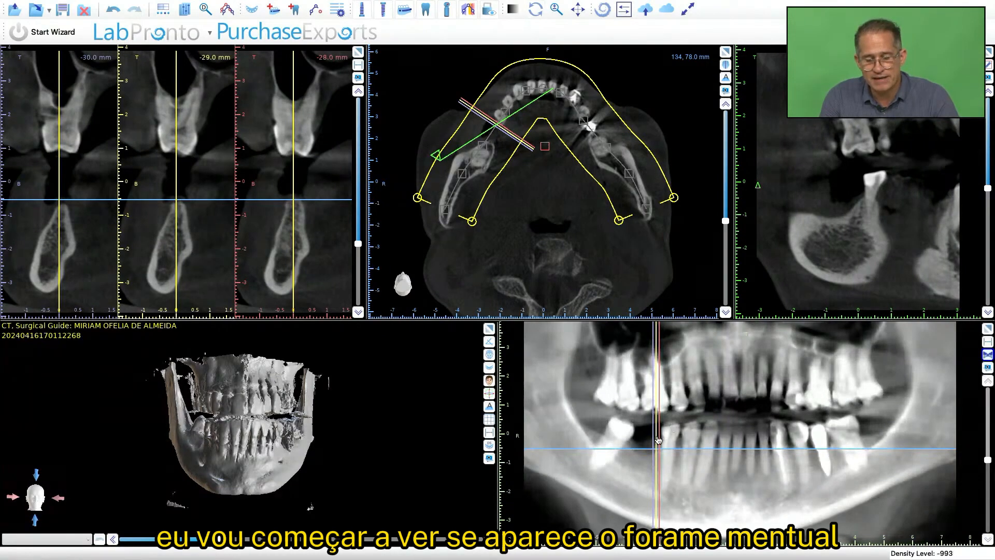
{"action": "left_click_drag", "start_coordinate": [658, 440], "coordinate": [673, 441]}
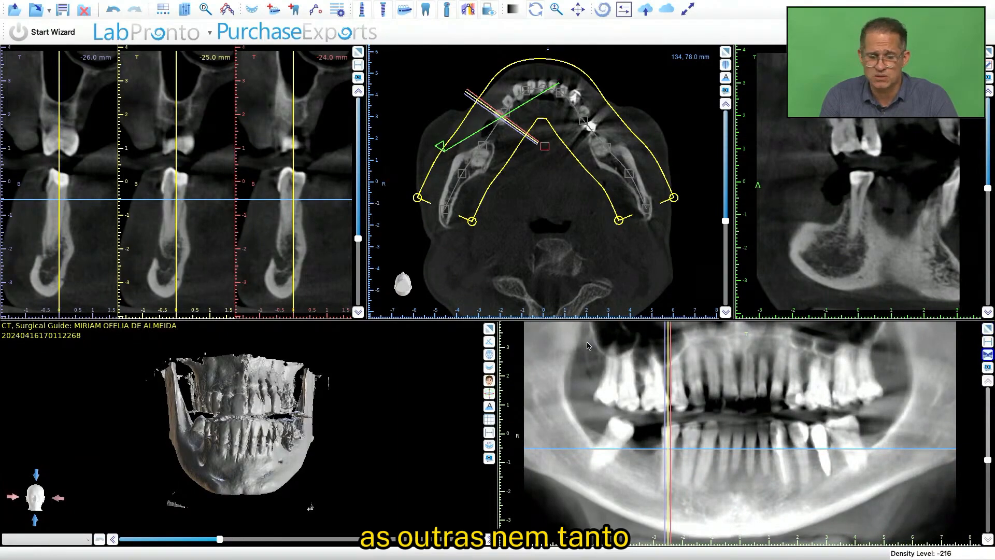
{"action": "left_click", "coordinate": [358, 52]}
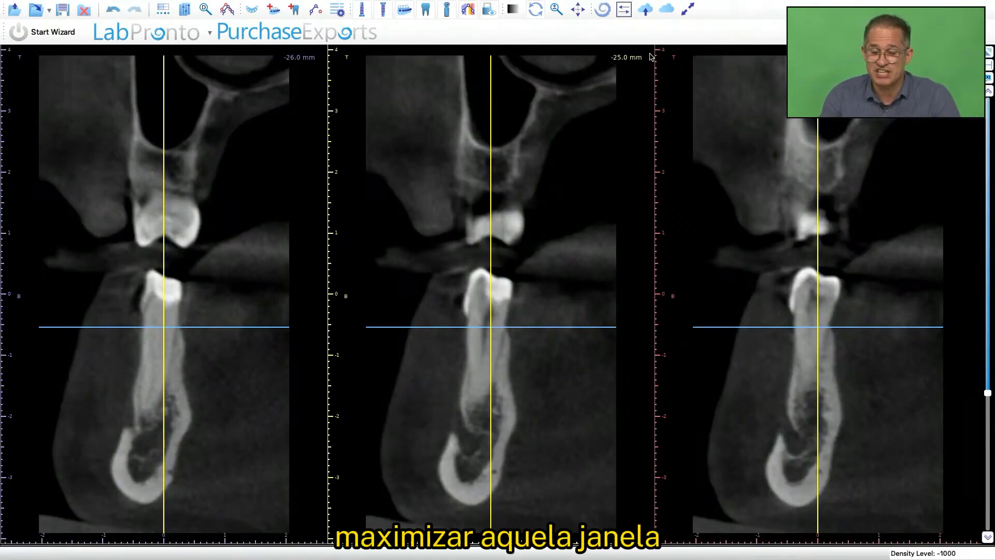
{"action": "left_click", "coordinate": [988, 53]}
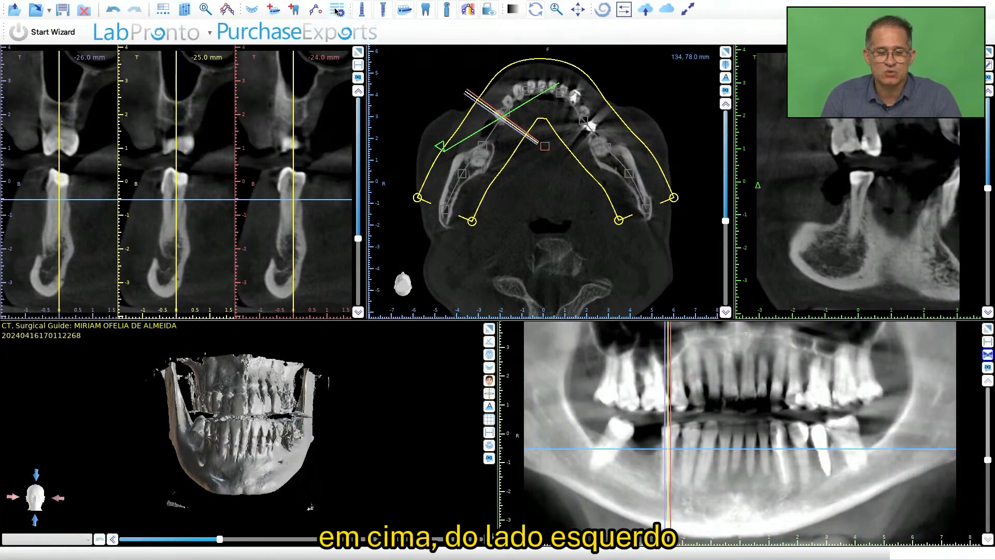
- Trace the mandibular nerve on the patient's right side between the mental foramen and the back of the mandible
{"action": "left_click", "coordinate": [270, 10]}
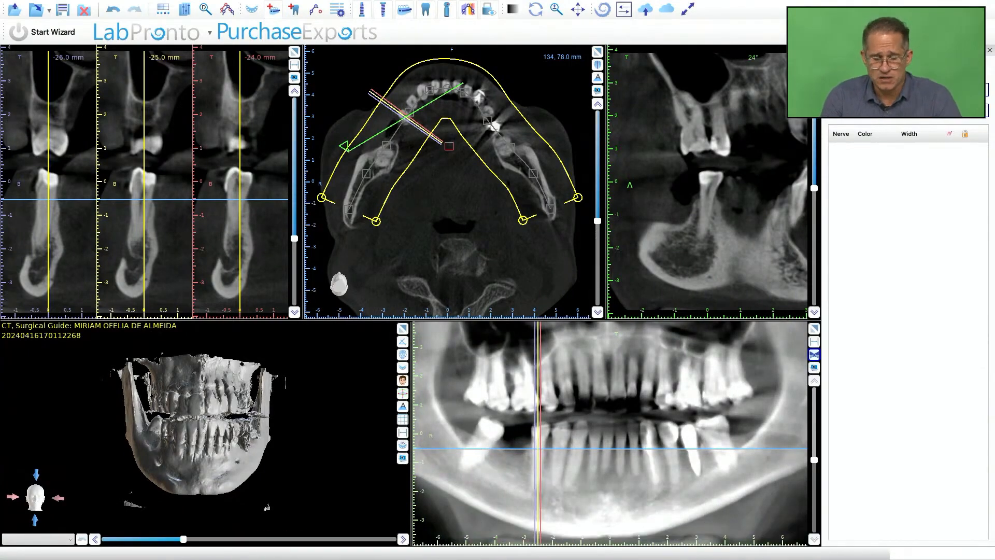
{"action": "left_click", "coordinate": [908, 90]}
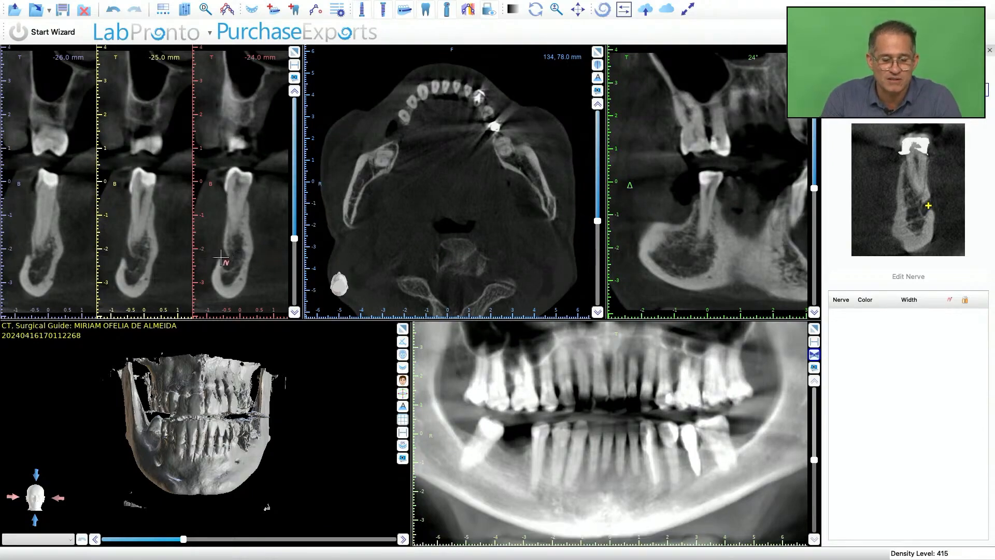
{"action": "left_click", "coordinate": [129, 256]}
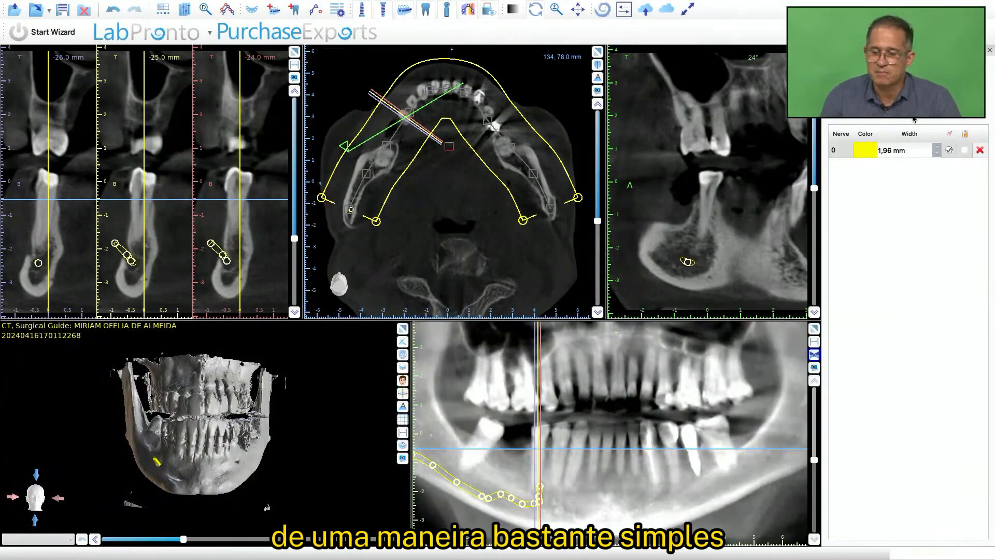
{"action": "left_click", "coordinate": [990, 50]}
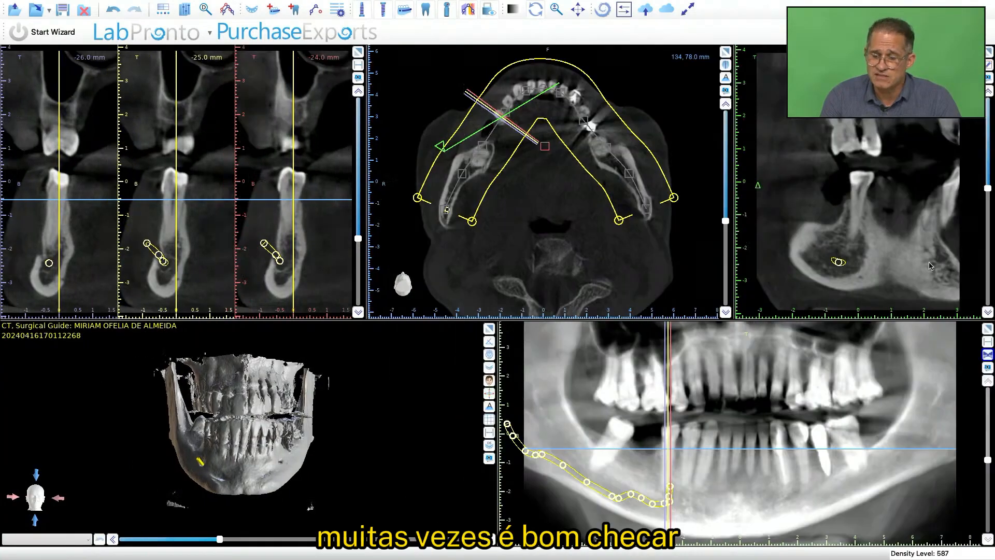
- Examine the traced nerve's path in the enlarged panoramic view and then in the enlarged cross-sections
{"action": "left_click", "coordinate": [987, 328]}
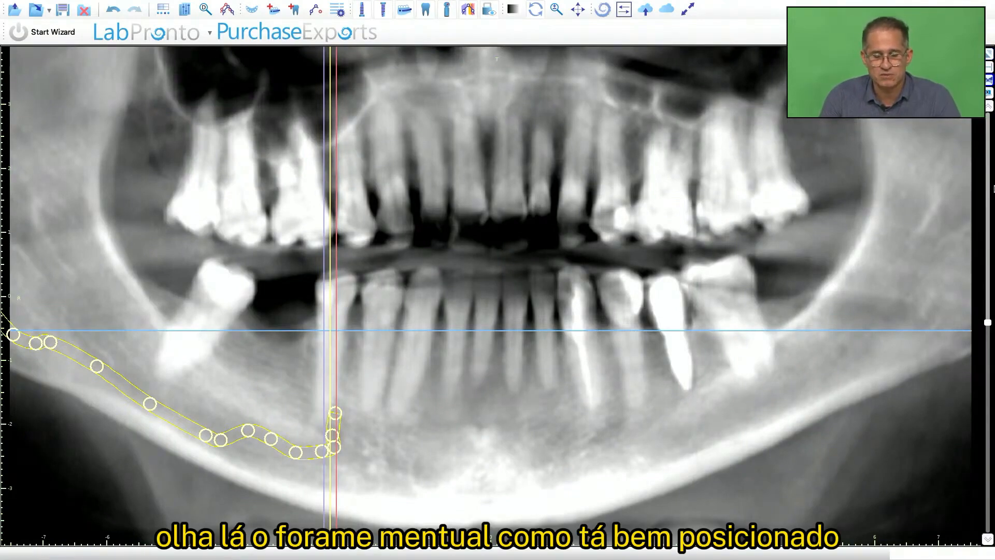
{"action": "left_click", "coordinate": [988, 55]}
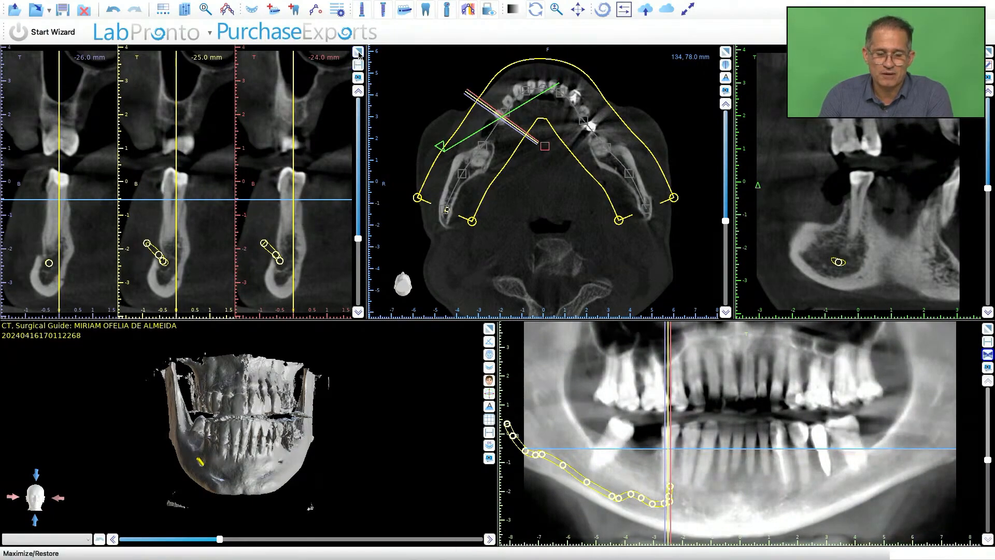
{"action": "left_click", "coordinate": [359, 54]}
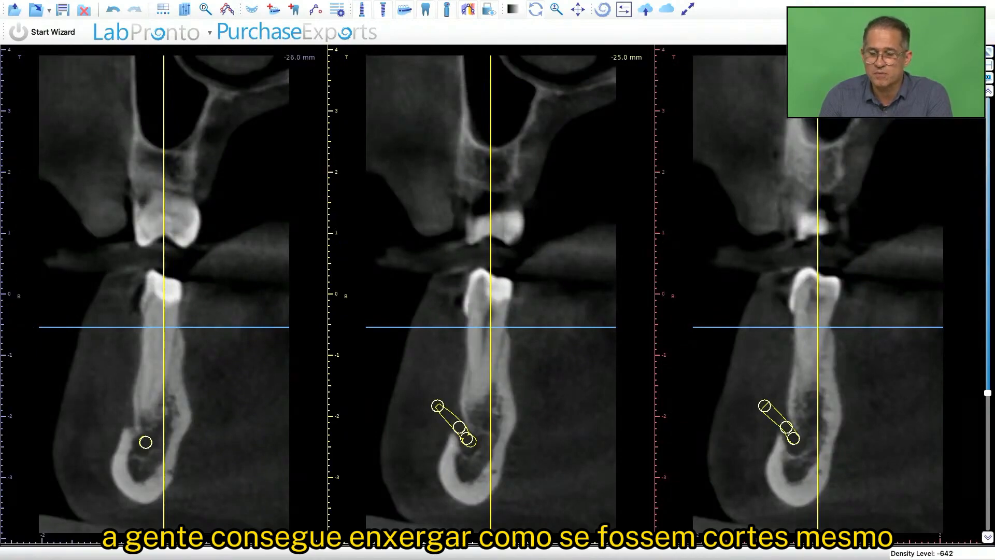
{"action": "left_click", "coordinate": [360, 55]}
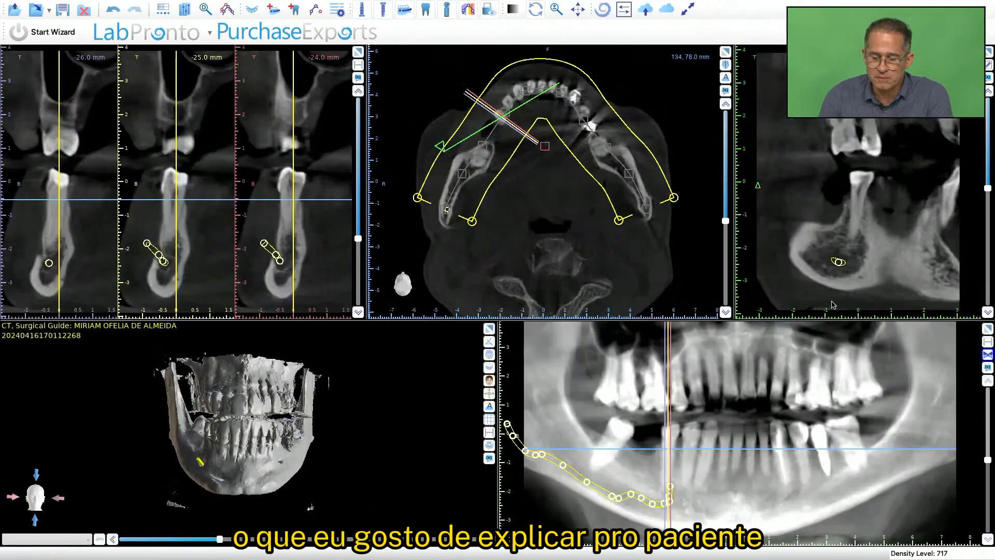
- Inspect the lower teeth and traced nerve in the enlarged panoramic view, then the mental foramen in the enlarged cross-sections
{"action": "left_click", "coordinate": [987, 331]}
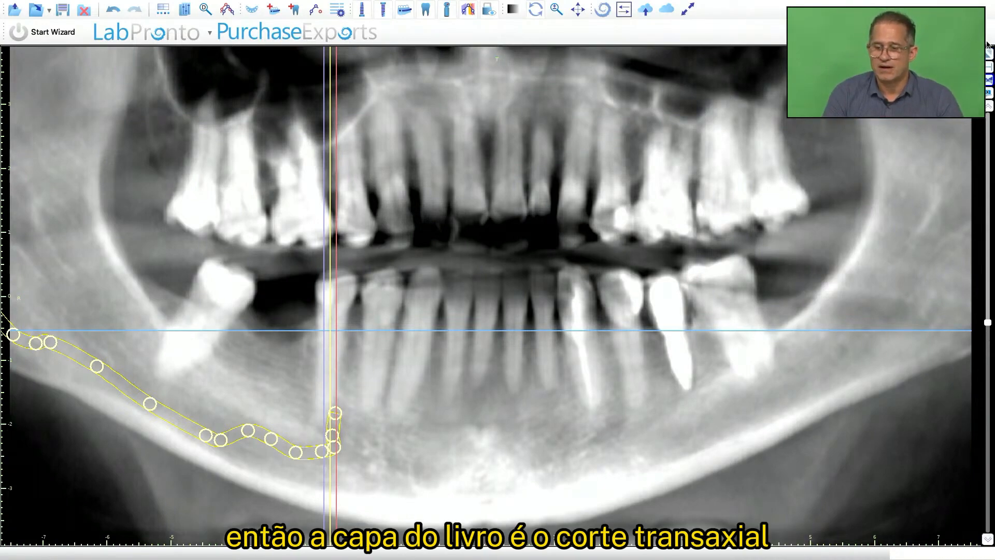
{"action": "left_click", "coordinate": [987, 58]}
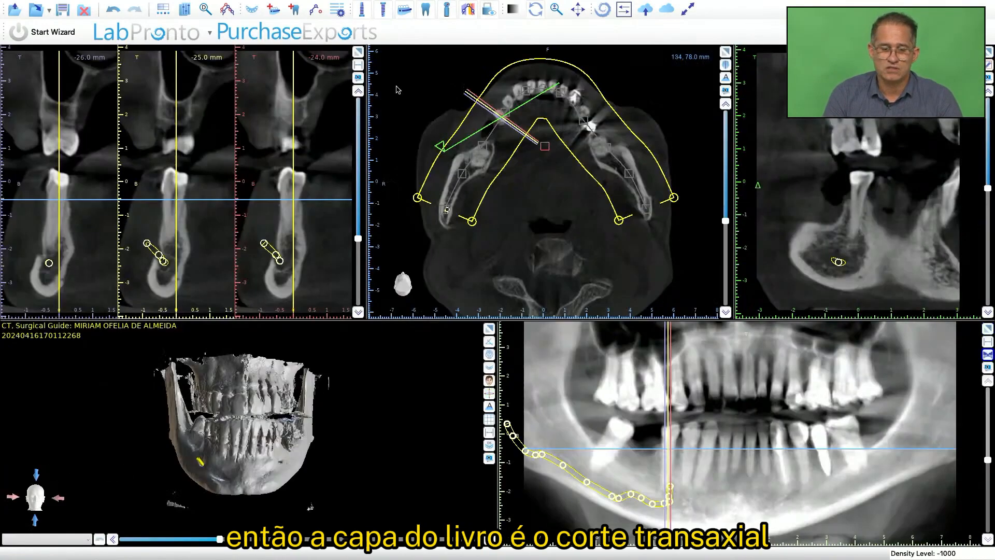
{"action": "left_click", "coordinate": [358, 53]}
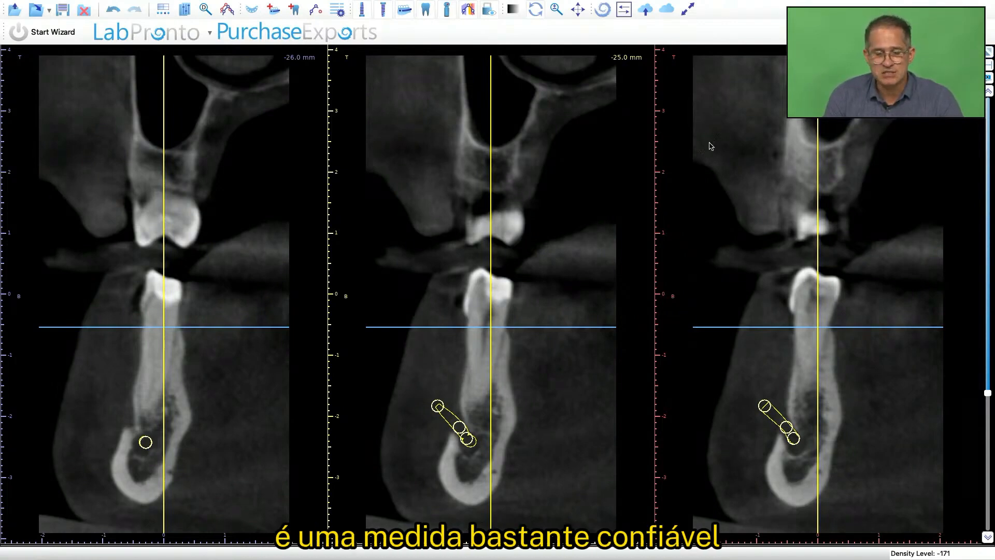
{"action": "left_click", "coordinate": [987, 53]}
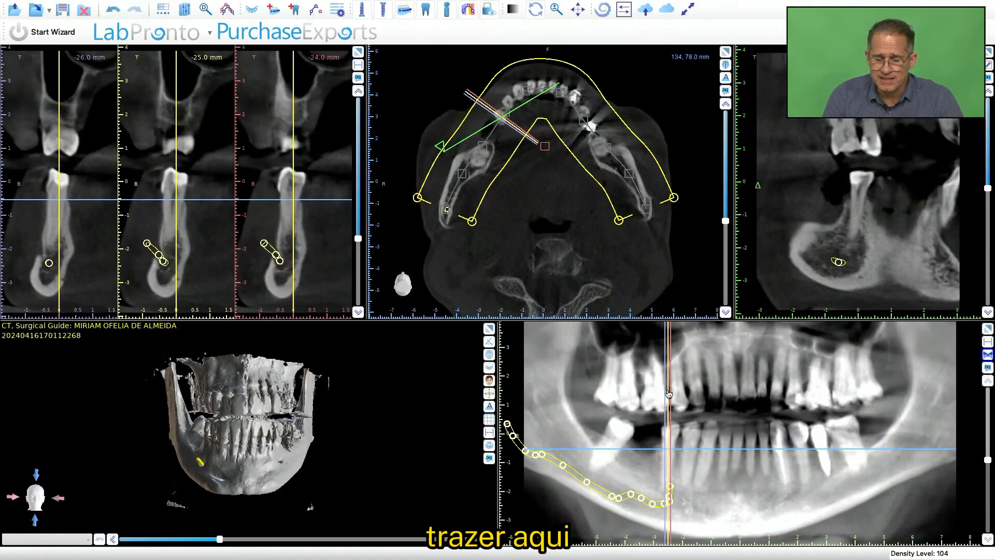
- Fine-tune the cross-section position at the mental foramen and hide the guide lines in the enlarged cross-sections
{"action": "mouse_move", "coordinate": [666, 396]}
{"action": "left_mouse_down"}
{"action": "mouse_move", "coordinate": [682, 397]}
{"action": "mouse_move", "coordinate": [668, 399]}
{"action": "left_mouse_up"}
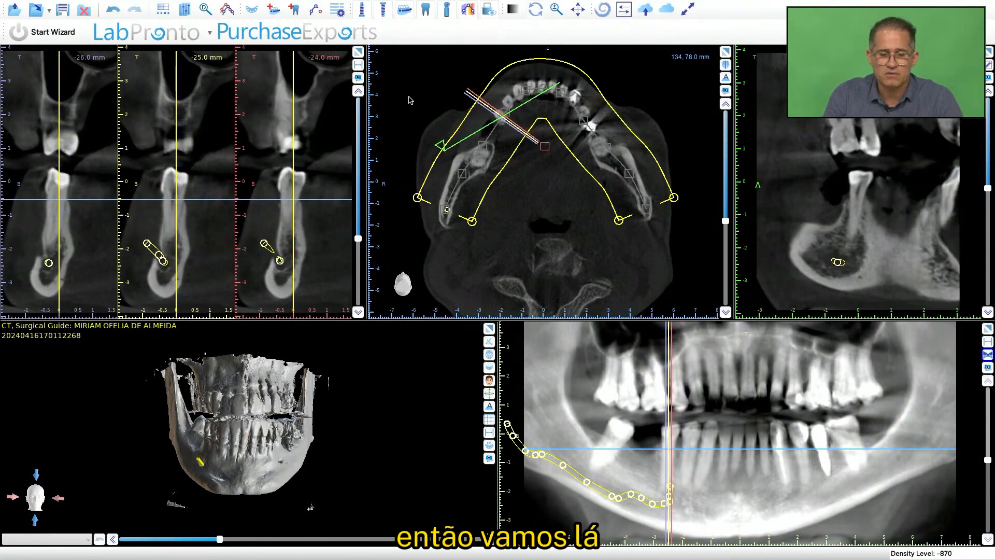
{"action": "left_click", "coordinate": [357, 52]}
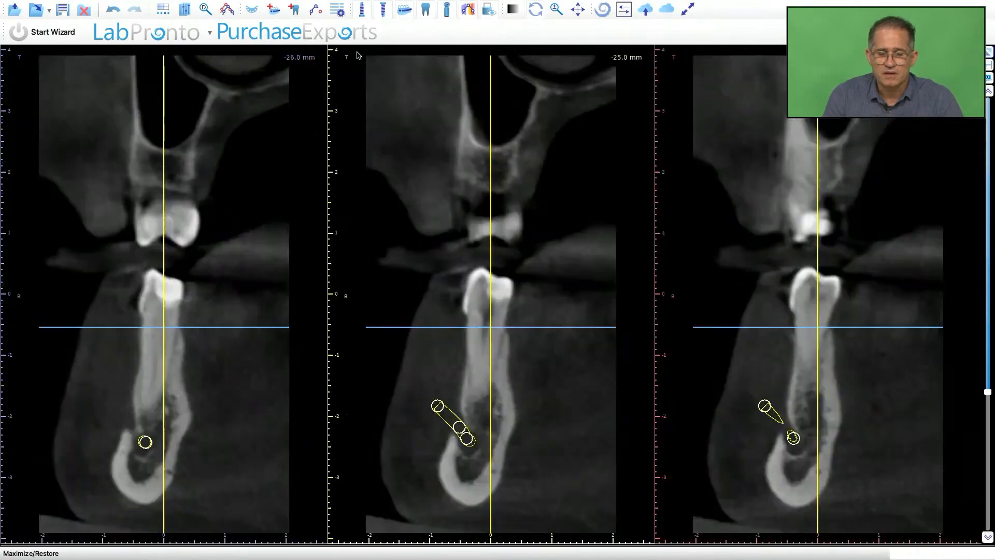
{"action": "left_click", "coordinate": [470, 12]}
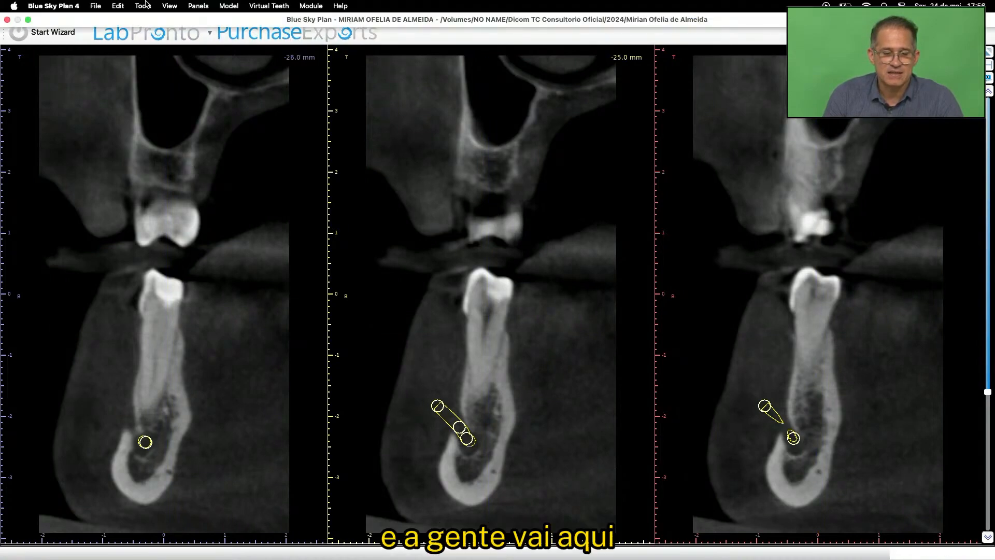
{"action": "left_click", "coordinate": [143, 6]}
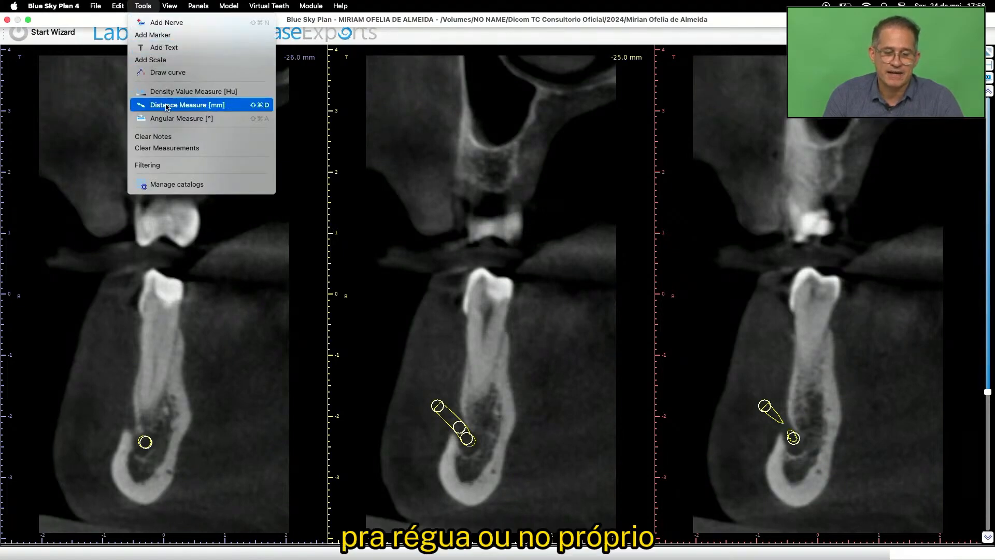
{"action": "left_click", "coordinate": [464, 200]}
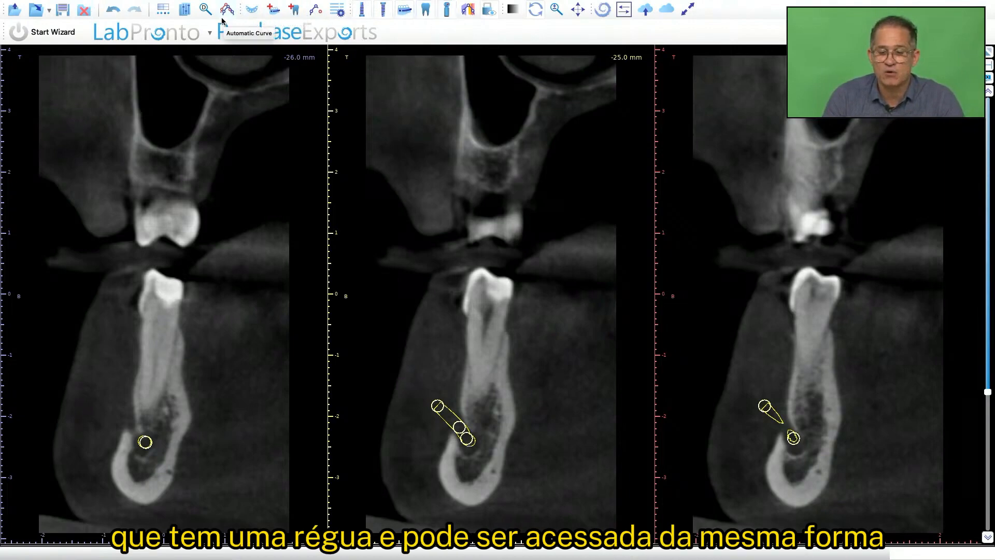
- On the -26.0 mm section, measure from the lower tooth's crown tip to just above the nerve, and draw a second vertical line about 14 mm long
{"action": "mouse_move", "coordinate": [41, 2]}
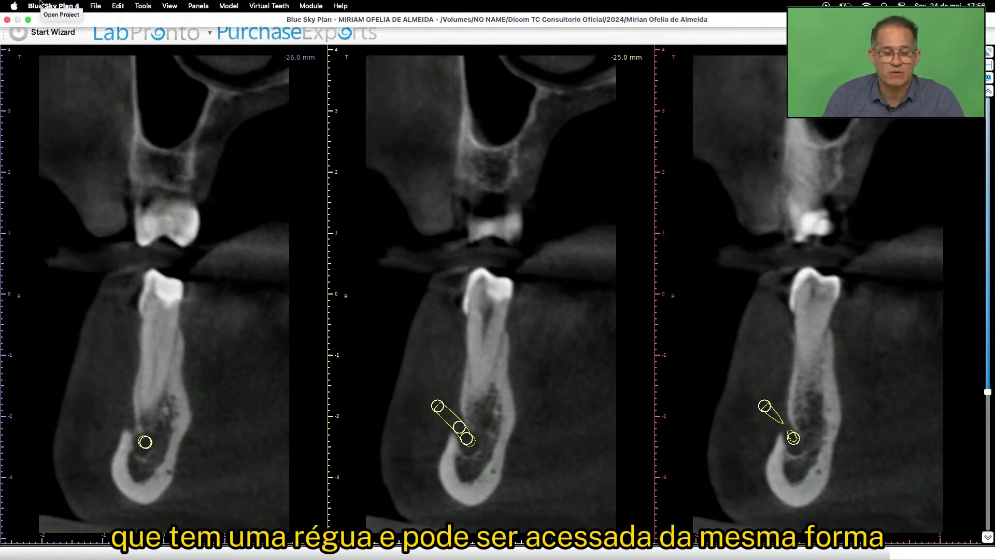
{"action": "left_click", "coordinate": [143, 7]}
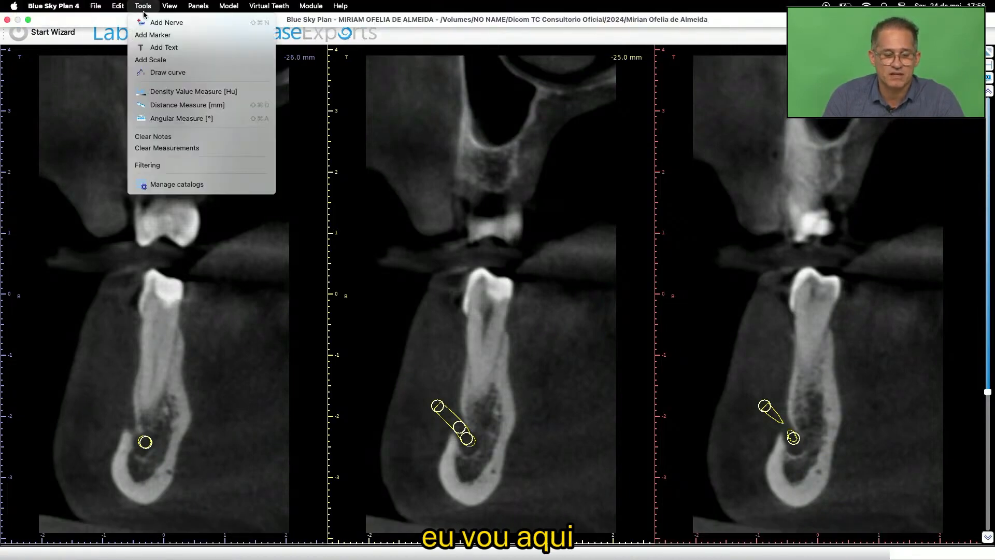
{"action": "left_click", "coordinate": [159, 105]}
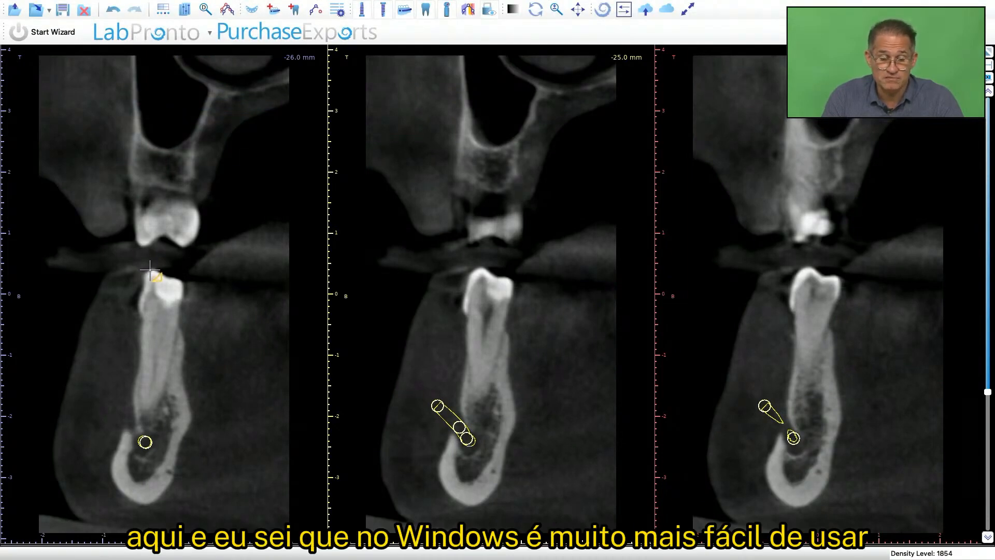
{"action": "left_click", "coordinate": [150, 270]}
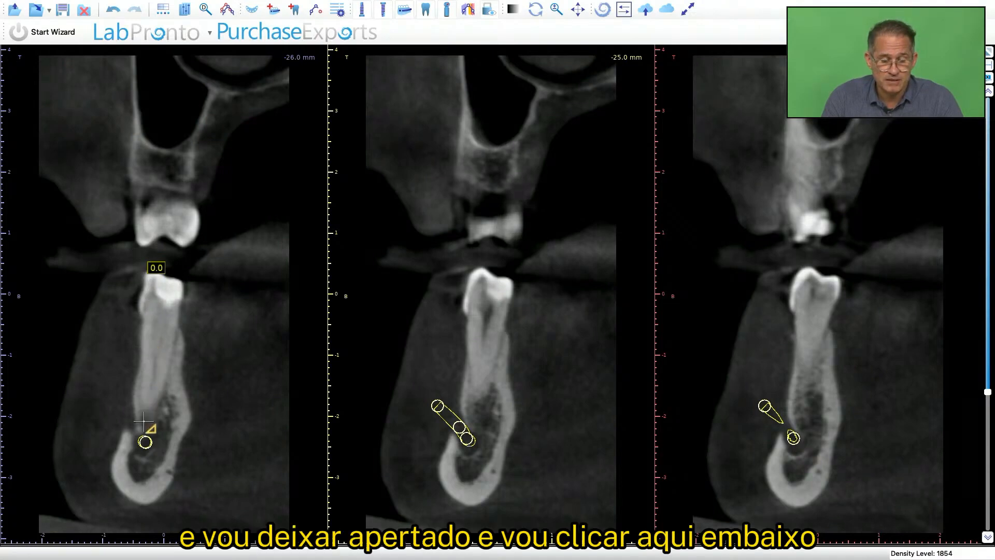
{"action": "left_click_drag", "start_coordinate": [142, 416], "coordinate": [162, 408]}
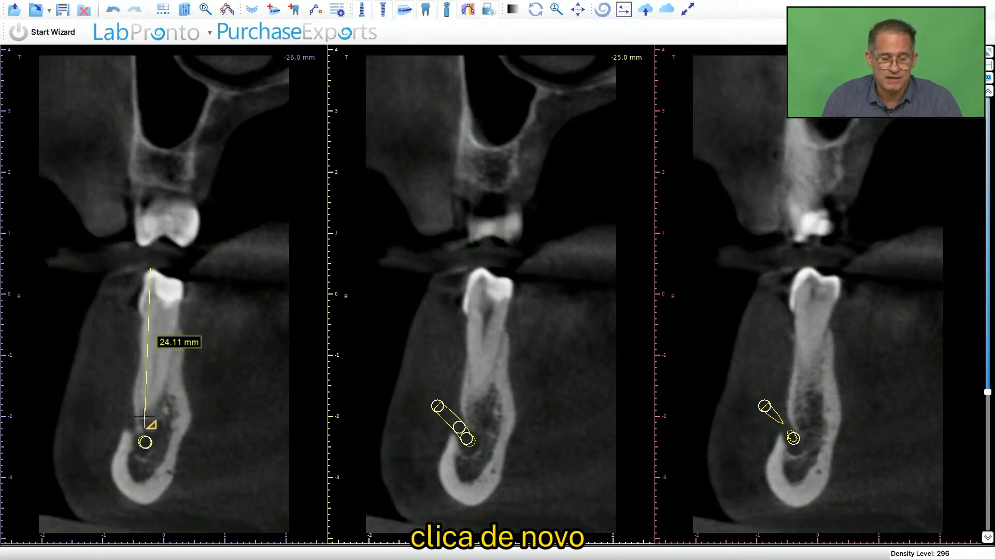
{"action": "left_click", "coordinate": [144, 416]}
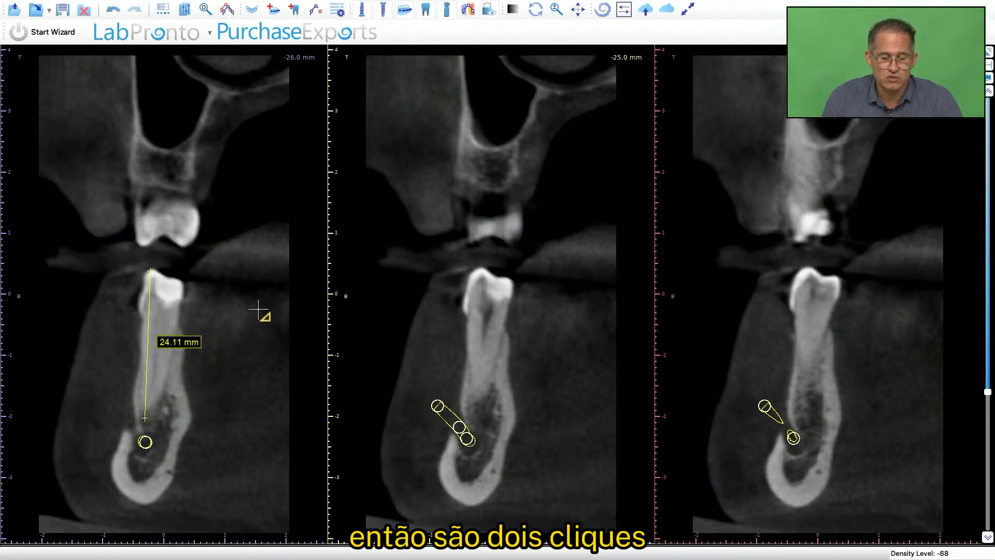
{"action": "left_click", "coordinate": [254, 285]}
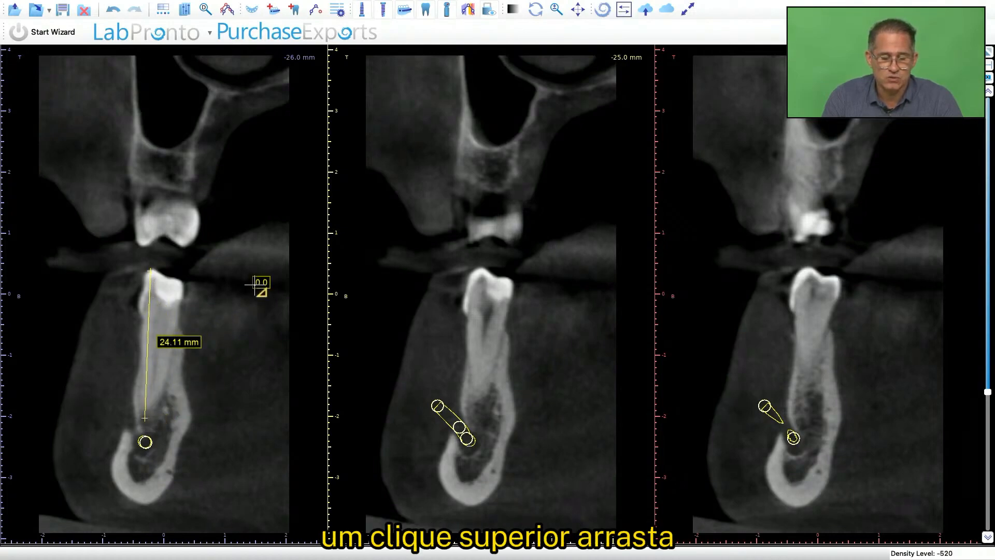
{"action": "left_click", "coordinate": [253, 371]}
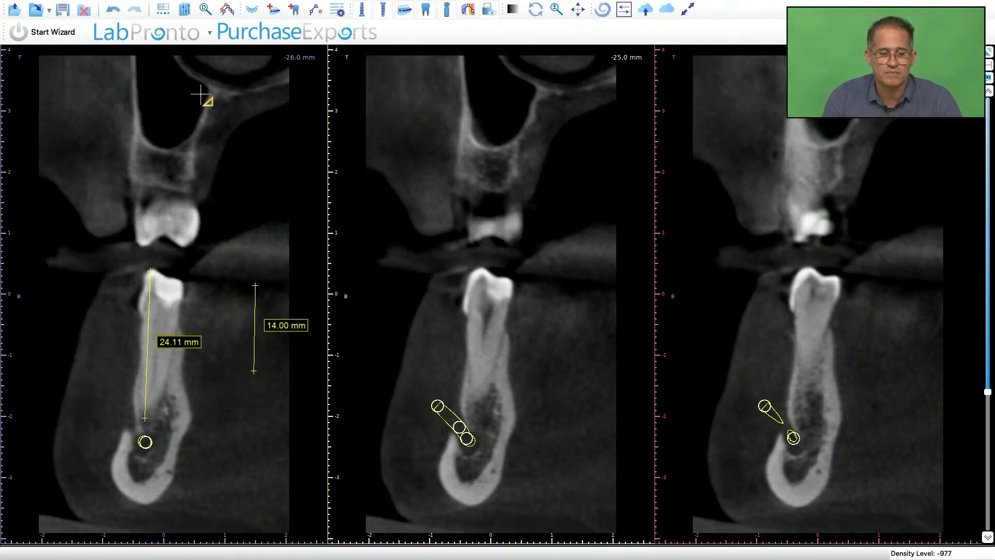
- Leave the Distance Measure tool and adjust both ends of the crown-to-nerve measurement line to about 23.7 mm
{"action": "mouse_move", "coordinate": [153, 7]}
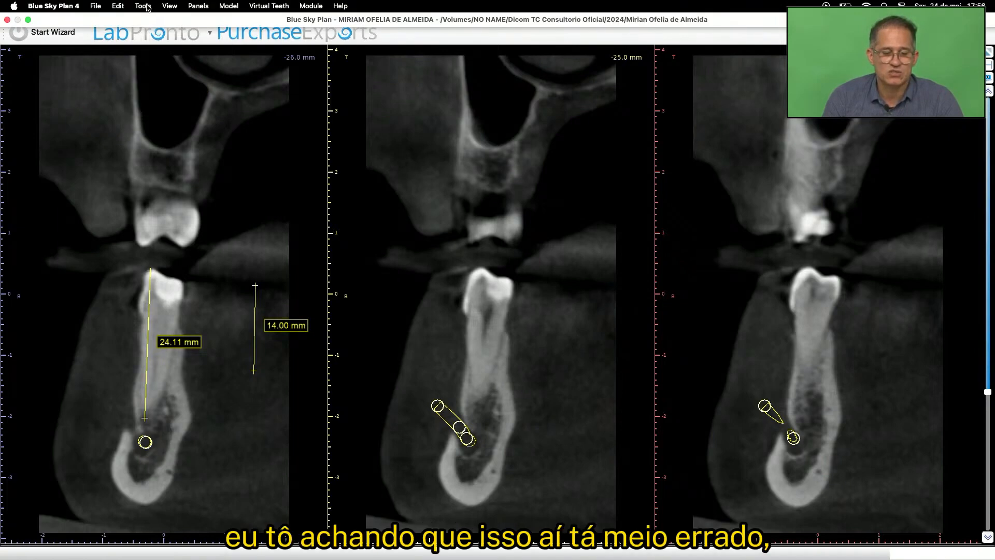
{"action": "left_click", "coordinate": [144, 6]}
{"action": "left_click", "coordinate": [158, 105]}
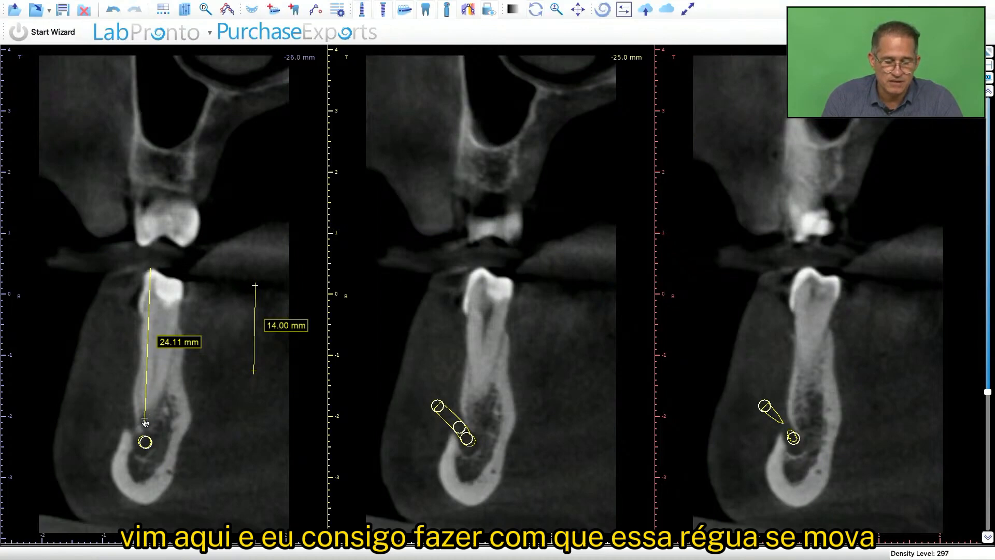
{"action": "mouse_move", "coordinate": [146, 423]}
{"action": "left_mouse_down"}
{"action": "mouse_move", "coordinate": [155, 417]}
{"action": "mouse_move", "coordinate": [142, 414]}
{"action": "left_mouse_up"}
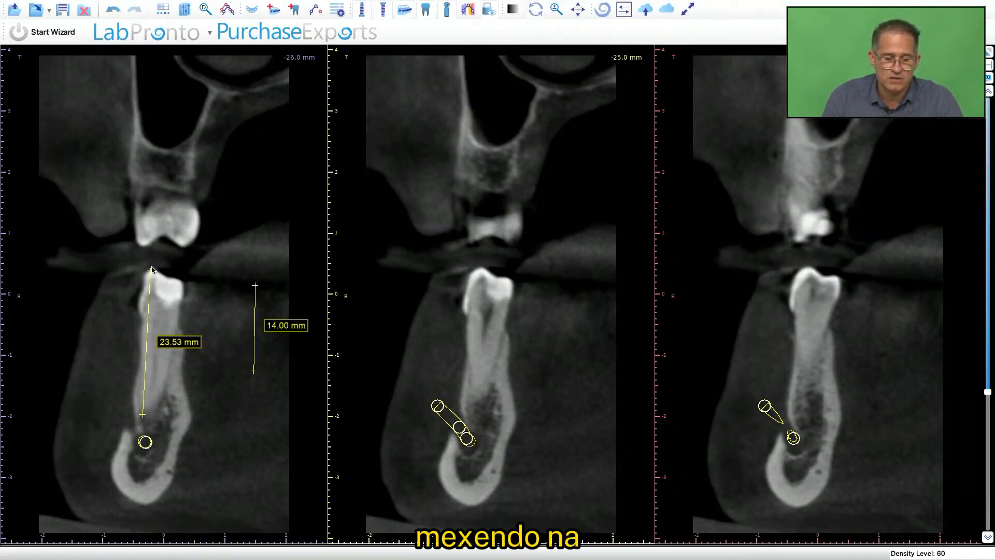
{"action": "left_click_drag", "start_coordinate": [152, 269], "coordinate": [150, 269]}
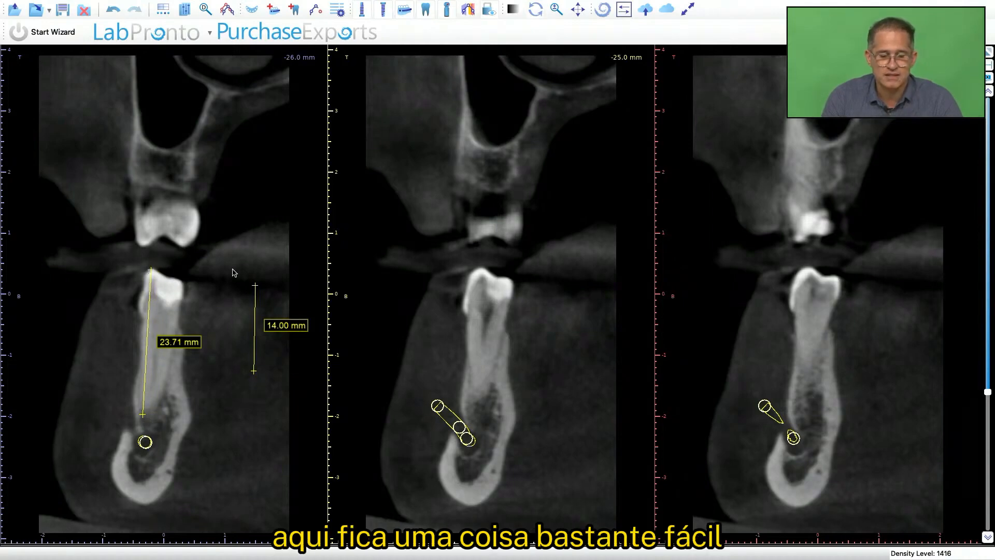
- Move the cross-section position to -32.0 mm and examine the missing molar's bone in the enlarged cross-sections with the guide lines hidden
{"action": "left_click", "coordinate": [989, 52]}
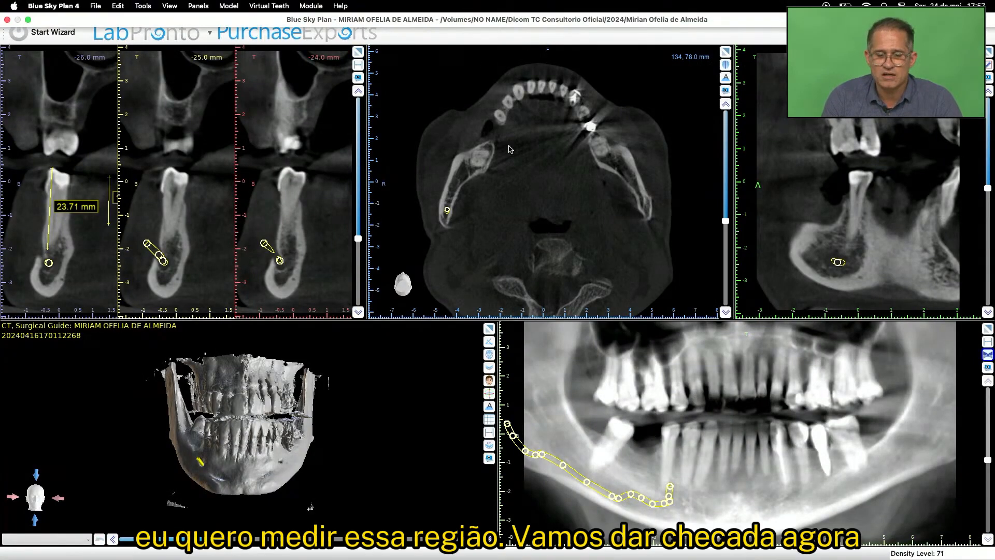
{"action": "left_click", "coordinate": [468, 12]}
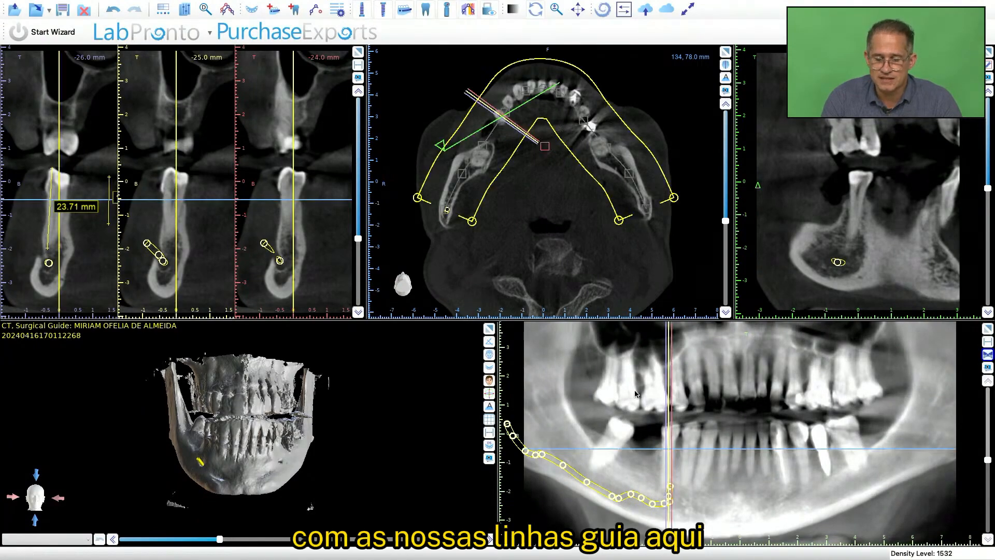
{"action": "left_click_drag", "start_coordinate": [666, 395], "coordinate": [647, 401]}
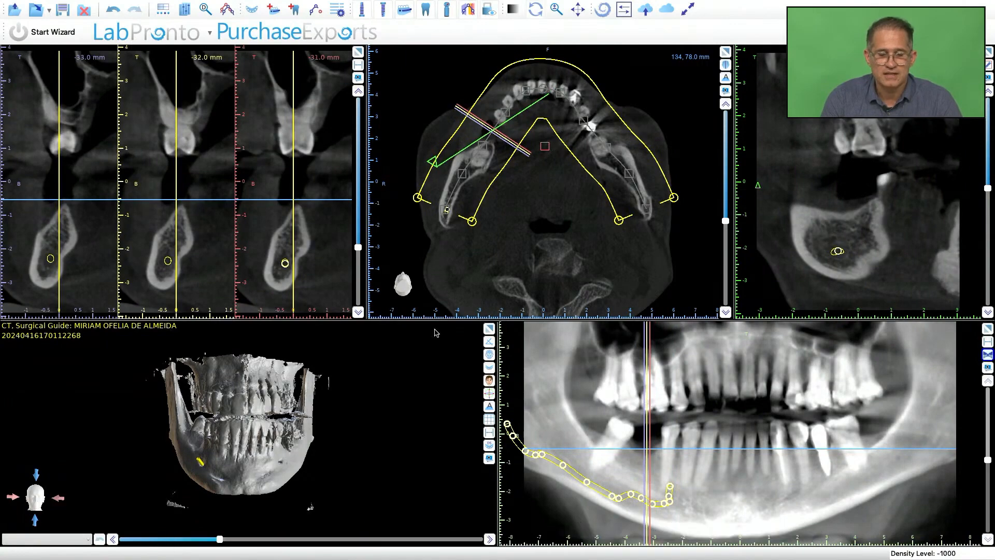
{"action": "left_click", "coordinate": [358, 64]}
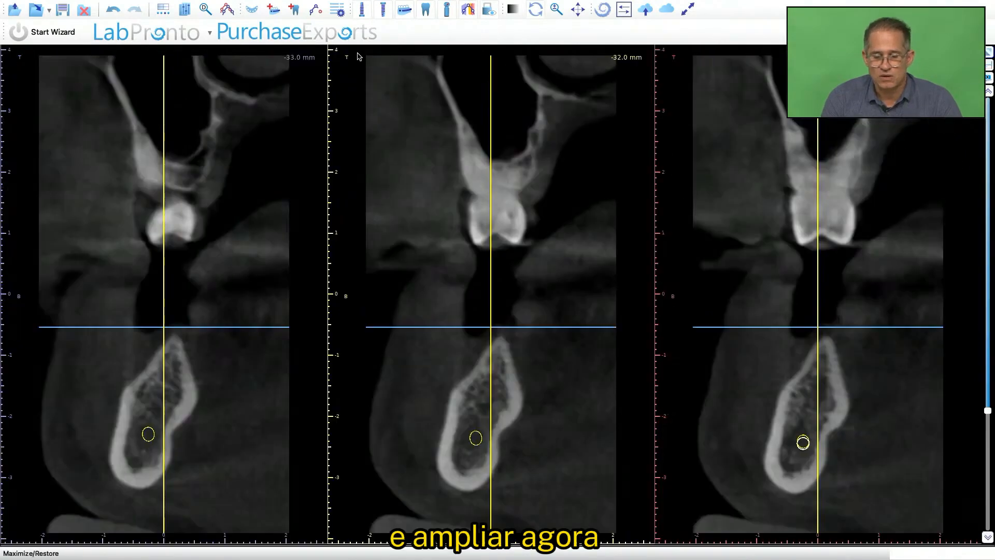
{"action": "left_click", "coordinate": [468, 12]}
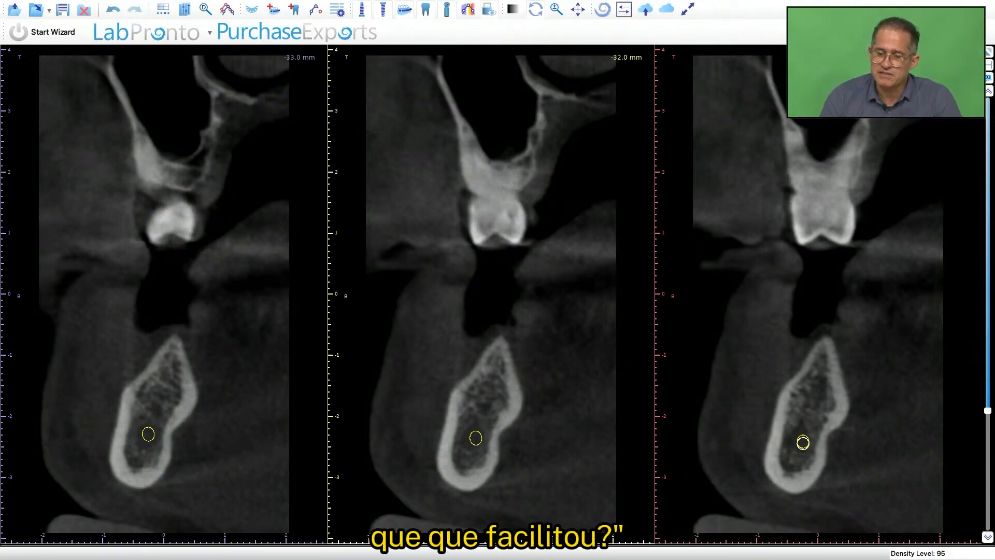
{"action": "left_click", "coordinate": [989, 51]}
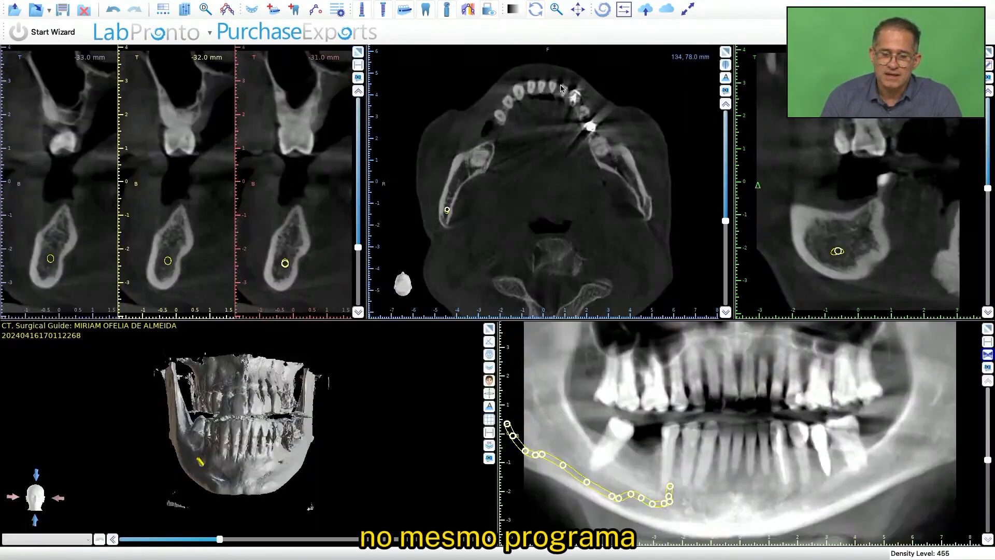
- Add a medium Right Mandibular First Molar from the Teeth Caps set, height-adjusted to the panoramic curve, in the lower right gap
{"action": "left_click", "coordinate": [295, 10]}
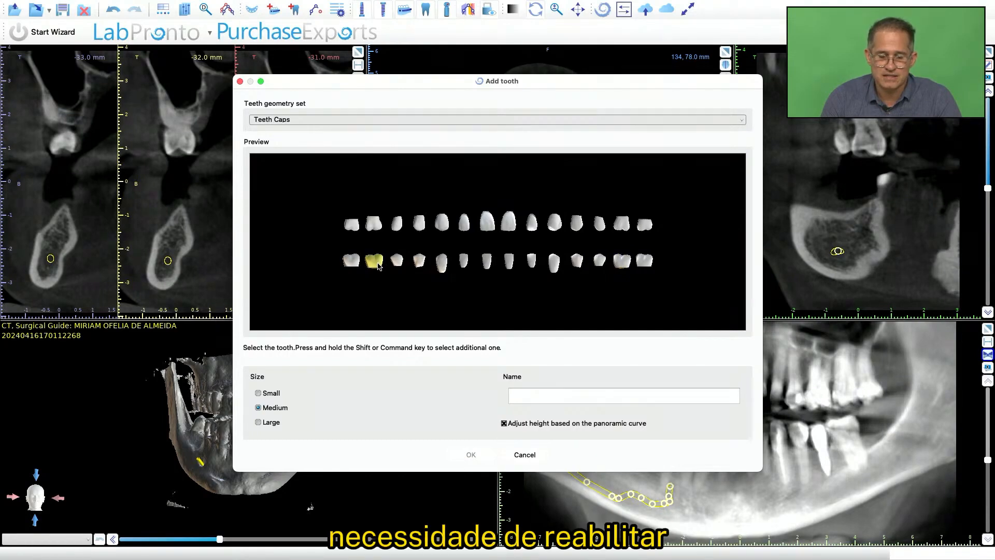
{"action": "left_click", "coordinate": [378, 264]}
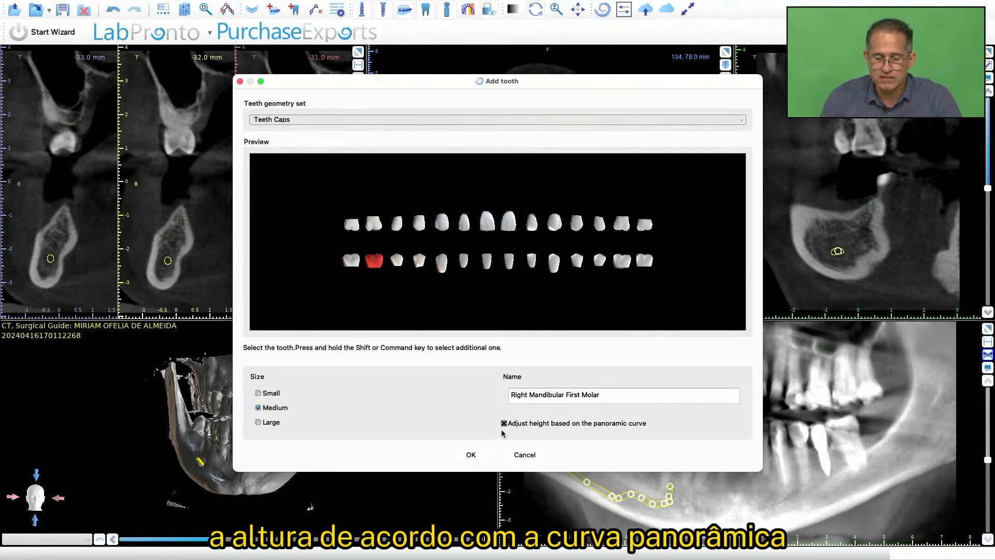
{"action": "left_click", "coordinate": [468, 446]}
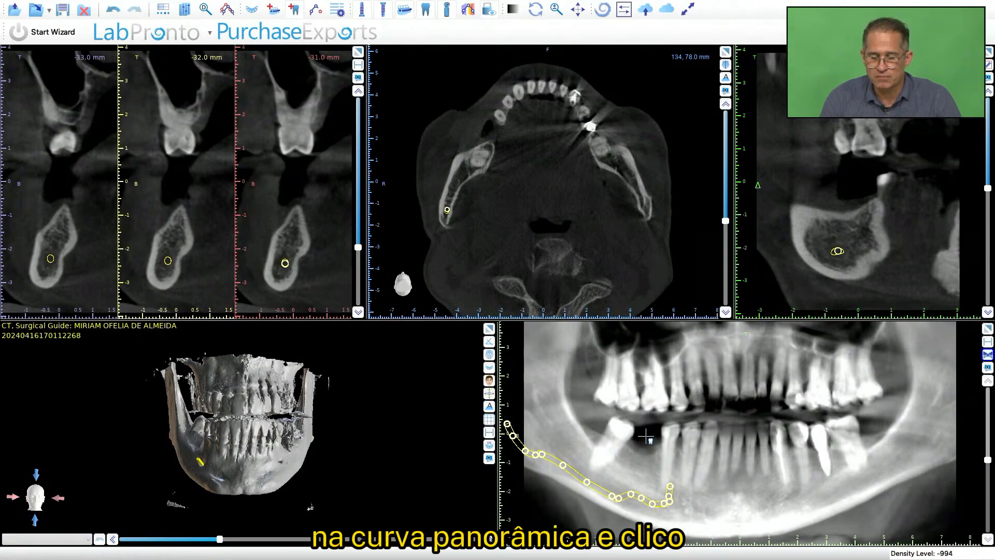
{"action": "left_click", "coordinate": [645, 437]}
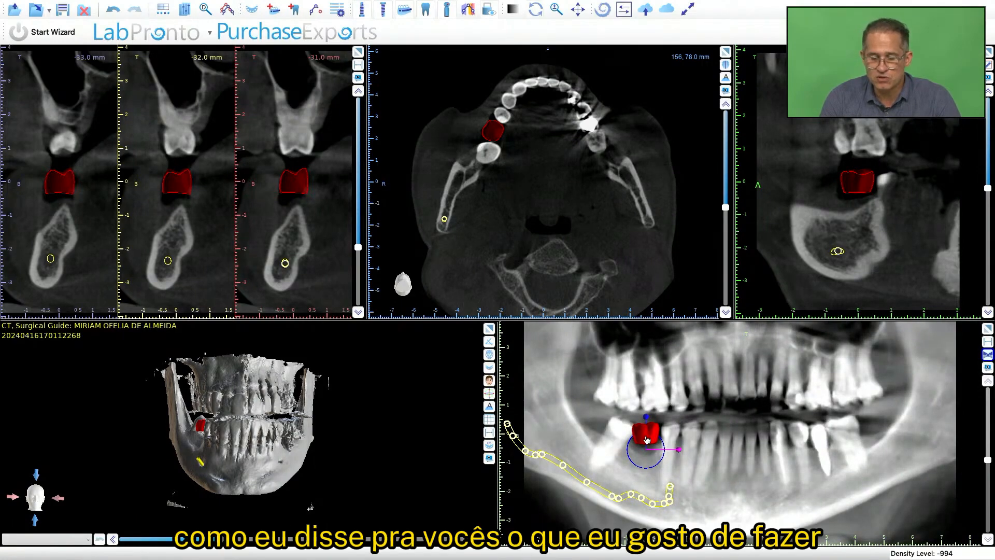
- Enlarge the virtual molar to match the patient's natural molar on the opposite side and return it to the lower right gap
{"action": "mouse_move", "coordinate": [647, 439]}
{"action": "left_mouse_down"}
{"action": "mouse_move", "coordinate": [845, 434]}
{"action": "mouse_move", "coordinate": [862, 443]}
{"action": "left_mouse_up"}
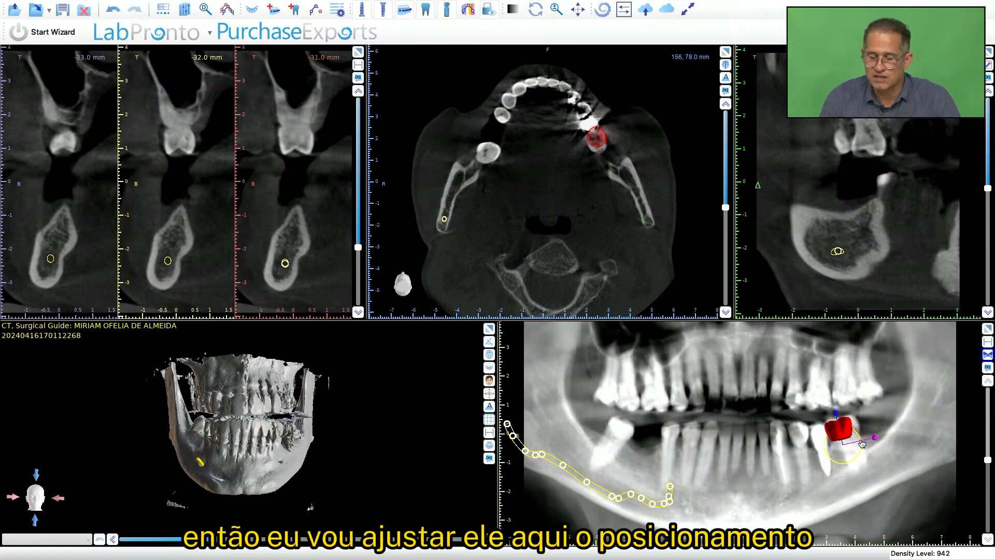
{"action": "left_click", "coordinate": [879, 436]}
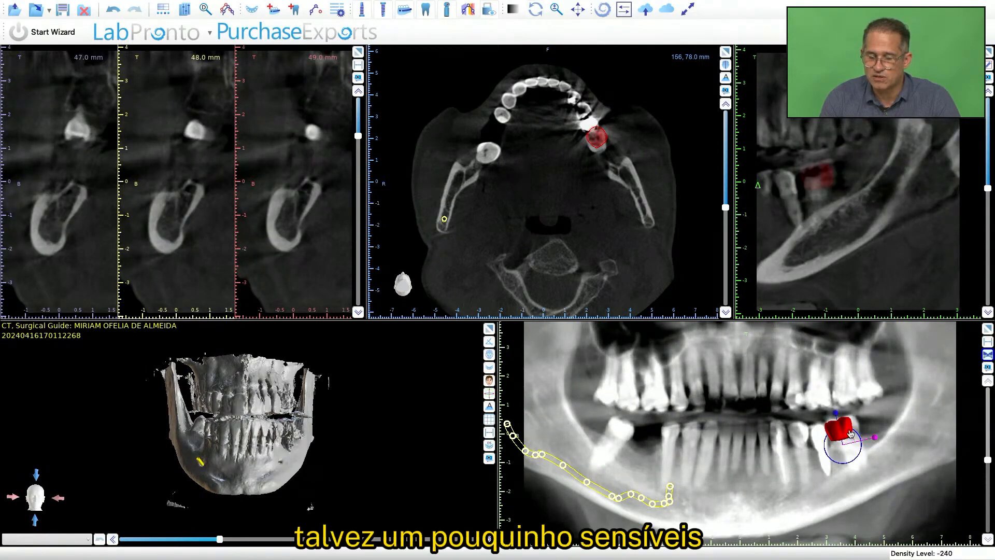
{"action": "left_click_drag", "start_coordinate": [877, 440], "coordinate": [883, 437]}
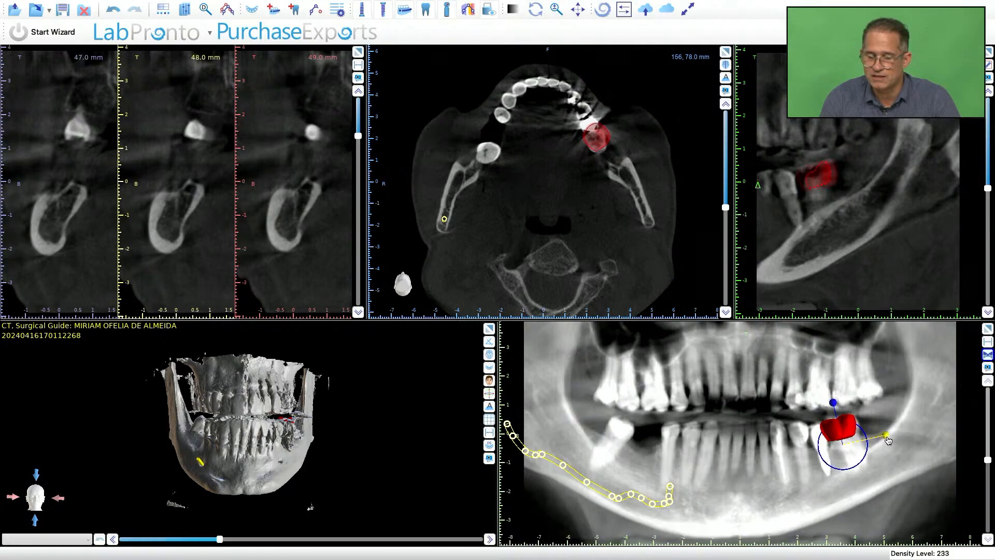
{"action": "left_click_drag", "start_coordinate": [882, 441], "coordinate": [627, 435]}
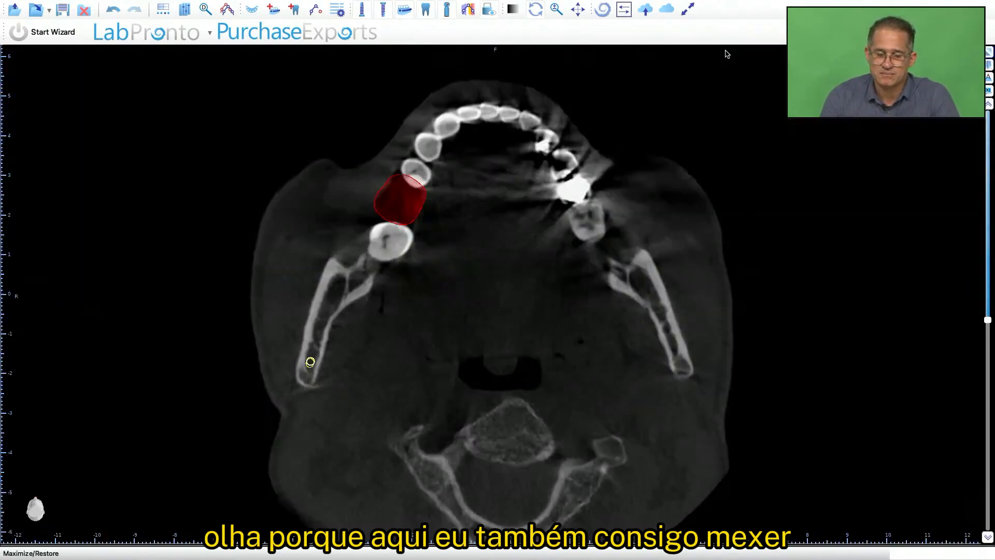
- Rotate and shift the virtual molar in the enlarged axial view to fit the gap between the neighbouring teeth, and restore the layout
{"action": "left_click", "coordinate": [725, 51]}
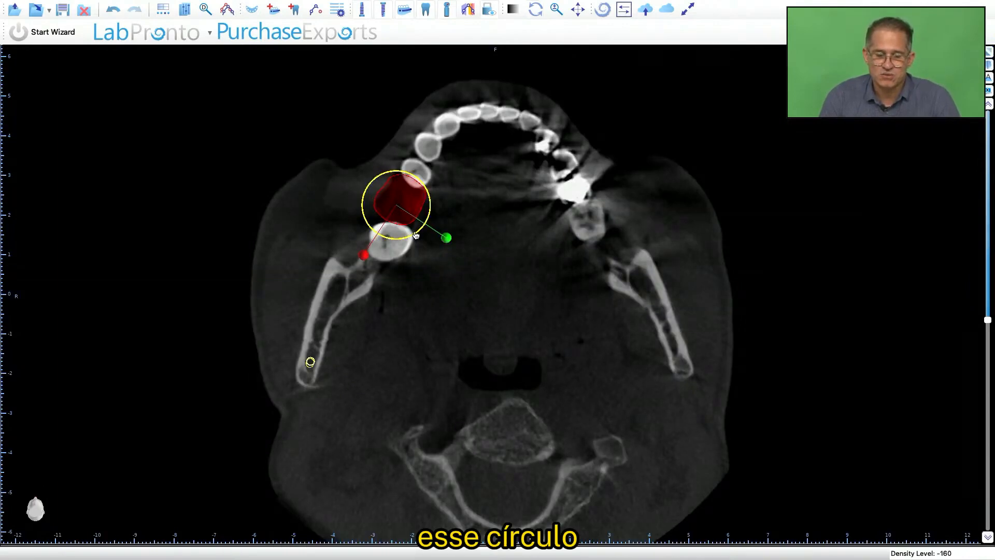
{"action": "left_click_drag", "start_coordinate": [417, 235], "coordinate": [408, 218]}
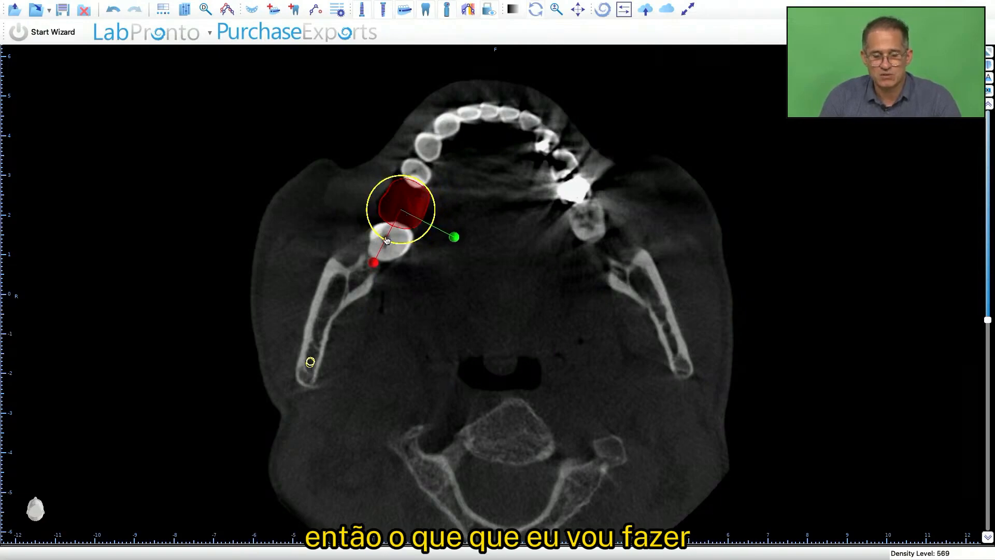
{"action": "left_click_drag", "start_coordinate": [374, 263], "coordinate": [379, 255]}
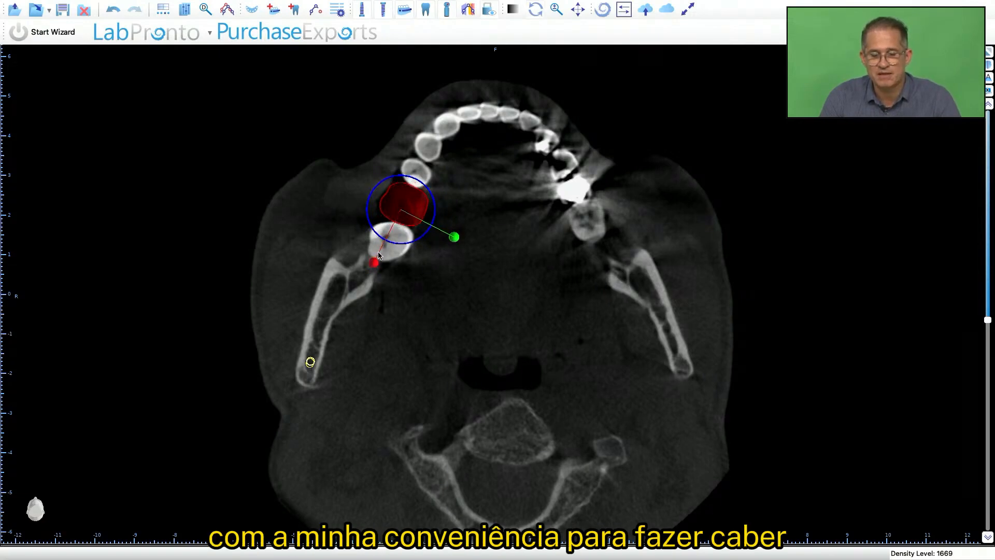
{"action": "left_click", "coordinate": [988, 52]}
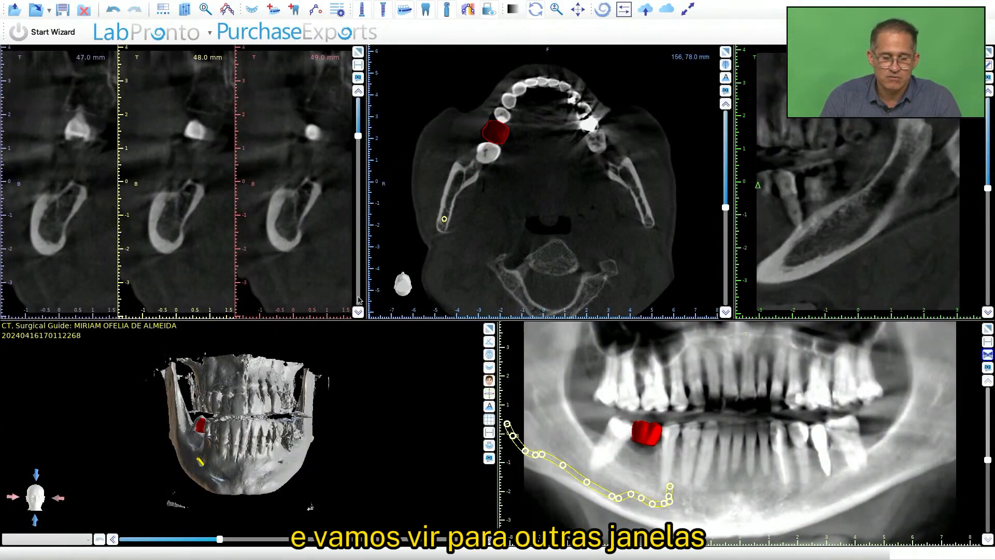
- Move the cross-section position to -30.0 mm and tilt the virtual molar in the enlarged slices into a cusp-fossa relationship with the upper molar
{"action": "left_click", "coordinate": [653, 401]}
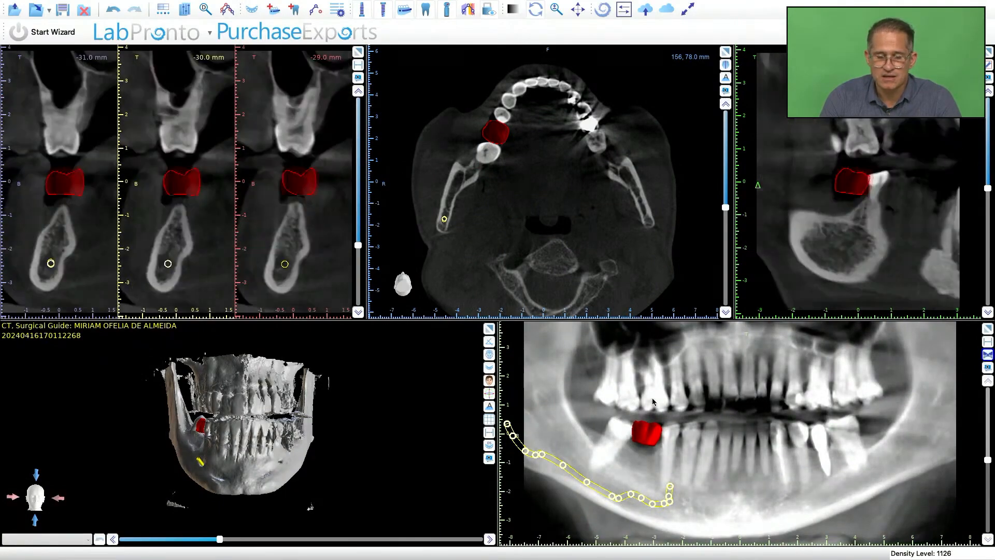
{"action": "left_click", "coordinate": [358, 53]}
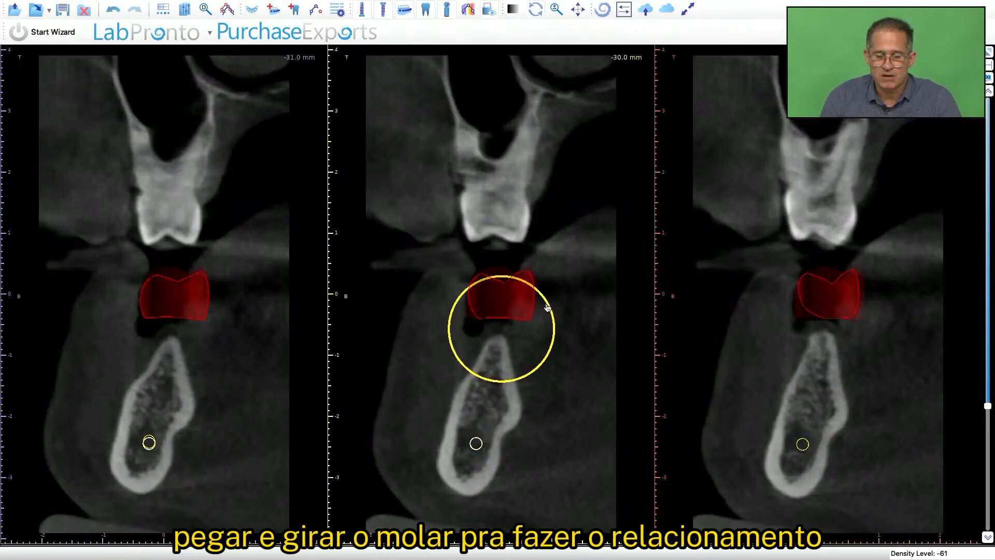
{"action": "left_click_drag", "start_coordinate": [547, 307], "coordinate": [551, 312]}
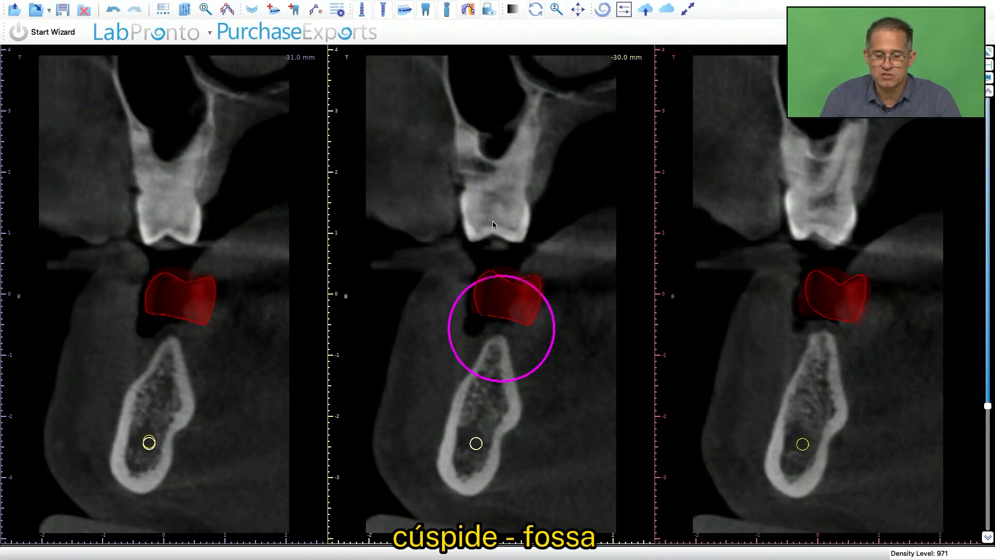
{"action": "left_click_drag", "start_coordinate": [502, 298], "coordinate": [501, 295]}
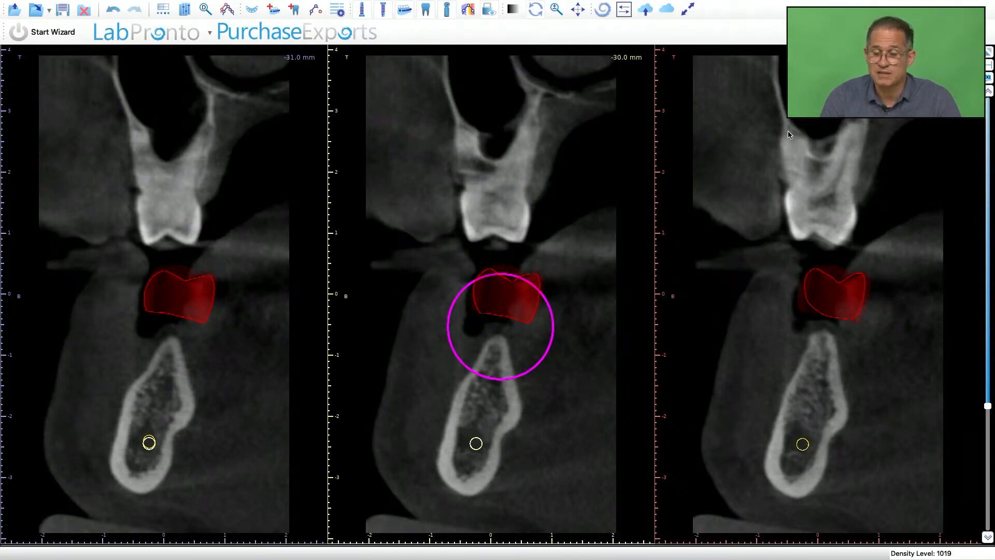
{"action": "left_click", "coordinate": [987, 51]}
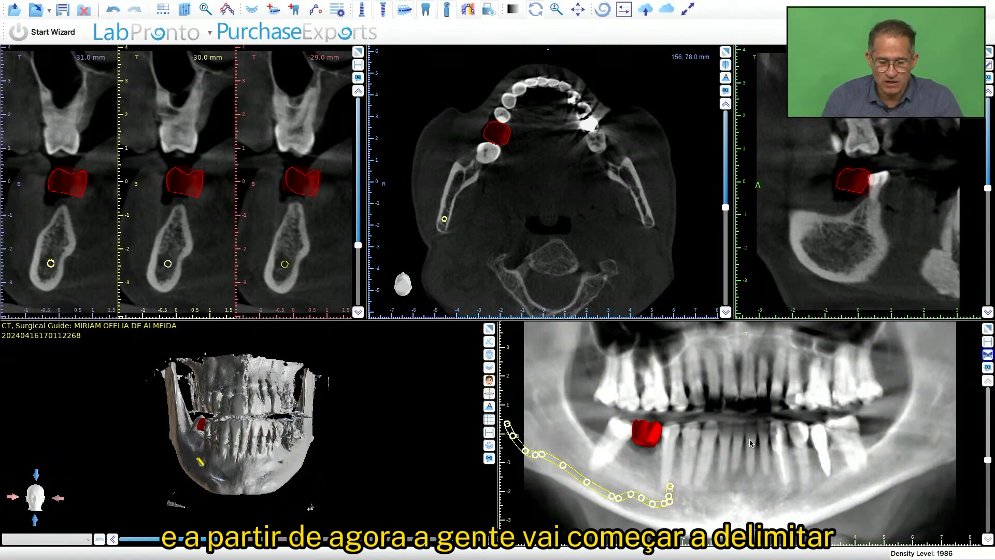
- Examine the virtual molar and nerve from the patient's right side in the enlarged 3D view, and restore the layout
{"action": "left_click", "coordinate": [490, 329]}
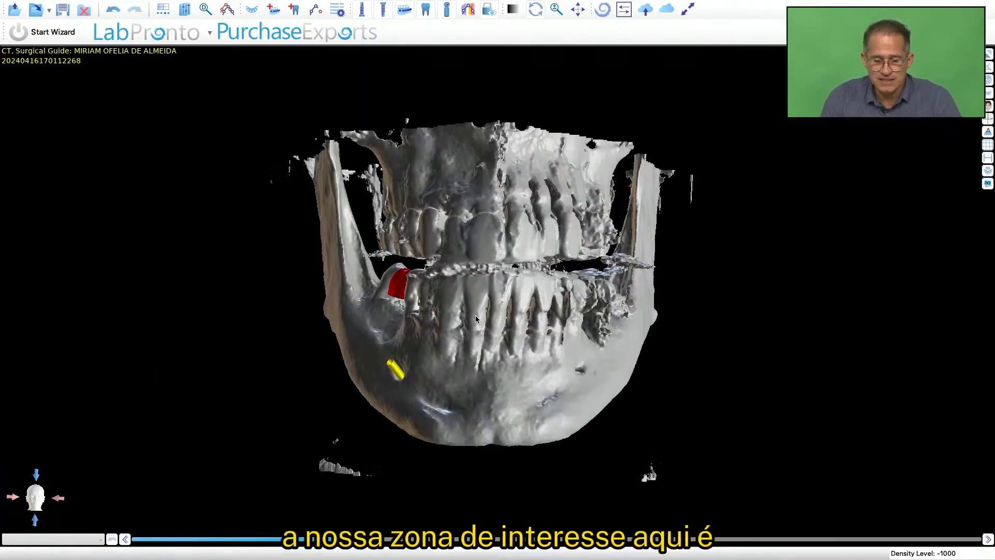
{"action": "left_click_drag", "start_coordinate": [476, 318], "coordinate": [568, 387]}
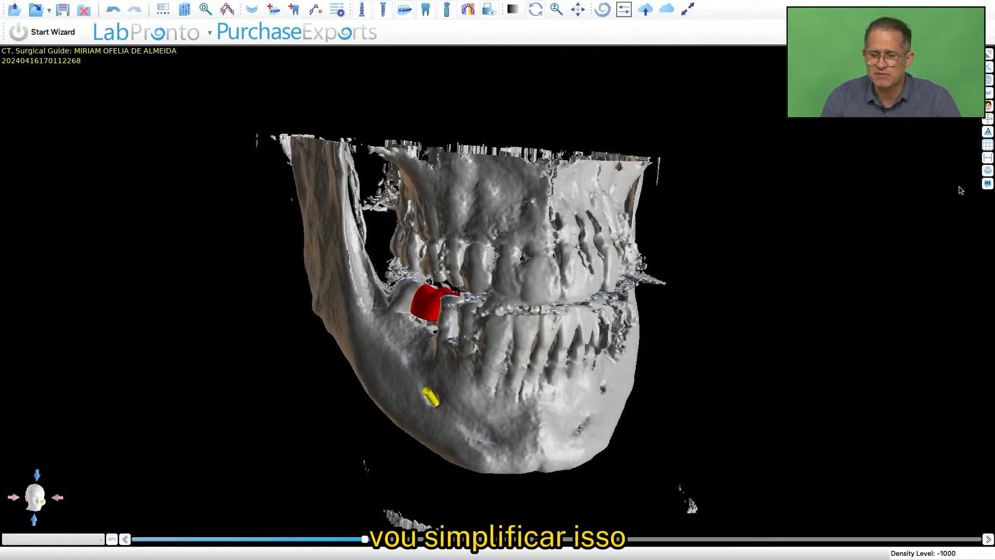
{"action": "left_click", "coordinate": [988, 53]}
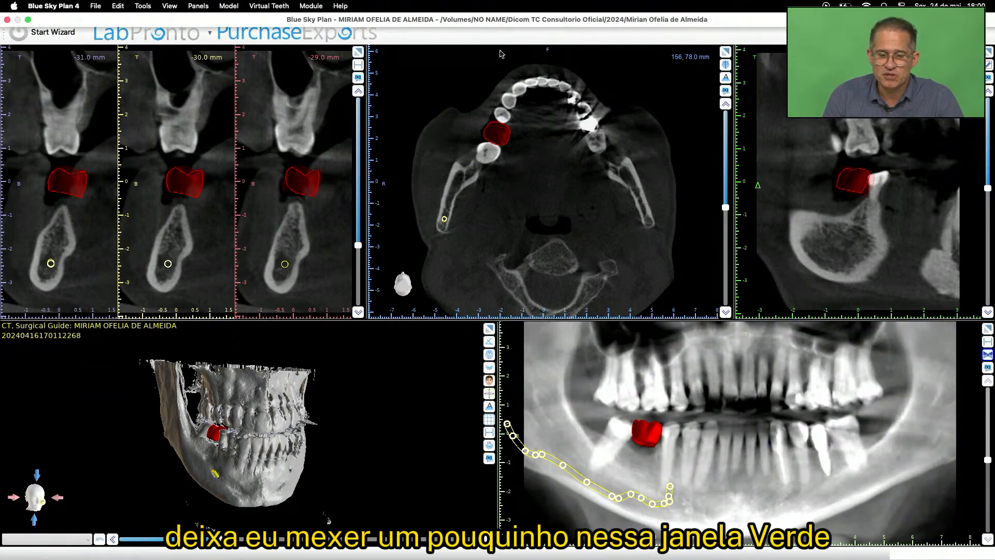
- Show the guide lines and rotate the green slice line in the axial view to run along the lower right arch through the virtual molar
{"action": "left_click", "coordinate": [468, 10]}
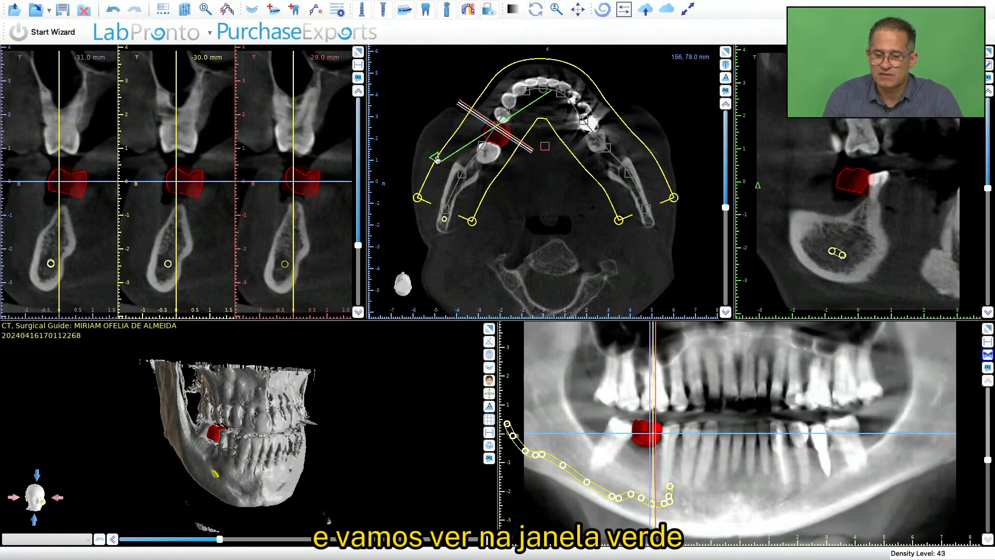
{"action": "left_click_drag", "start_coordinate": [437, 159], "coordinate": [431, 107]}
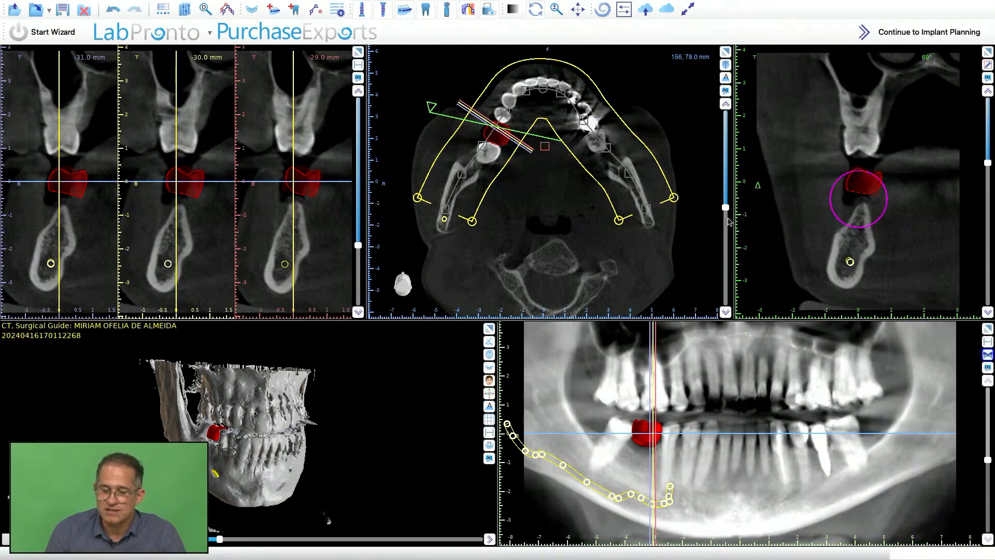
{"action": "left_click_drag", "start_coordinate": [434, 107], "coordinate": [517, 91]}
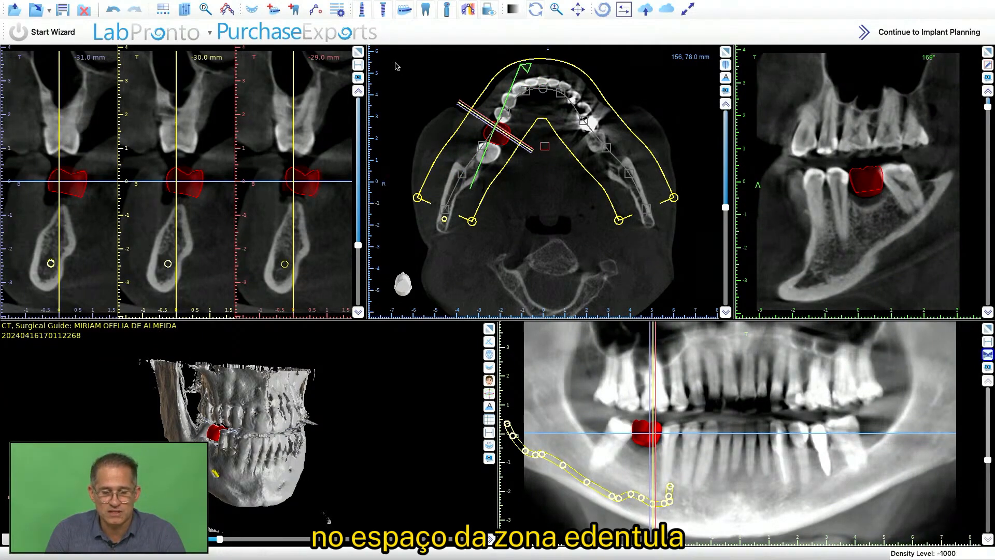
- Shift the virtual molar slightly lingually in the enlarged -31.0 mm cross-section and hide the guide lines
{"action": "left_click", "coordinate": [358, 52]}
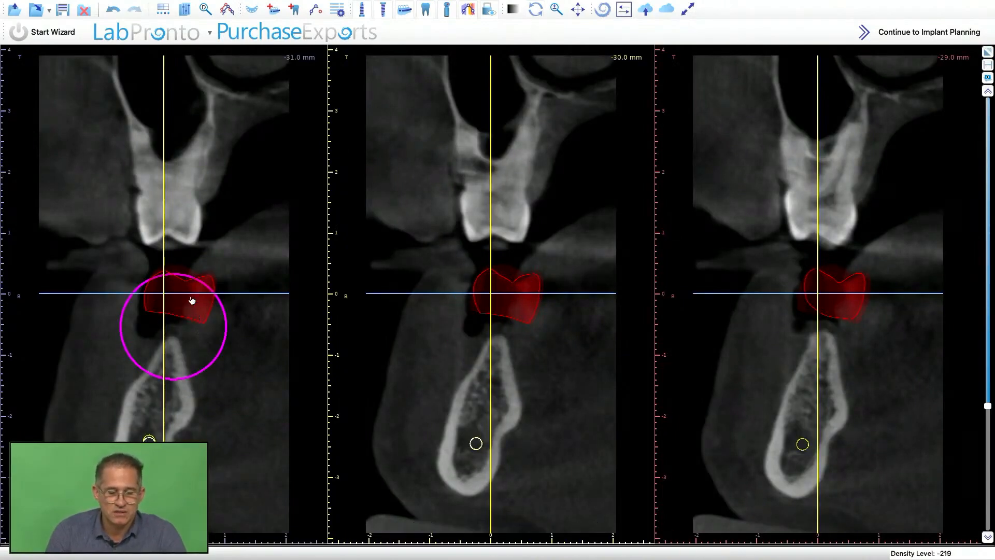
{"action": "left_click_drag", "start_coordinate": [192, 300], "coordinate": [195, 300]}
{"action": "left_click", "coordinate": [274, 334]}
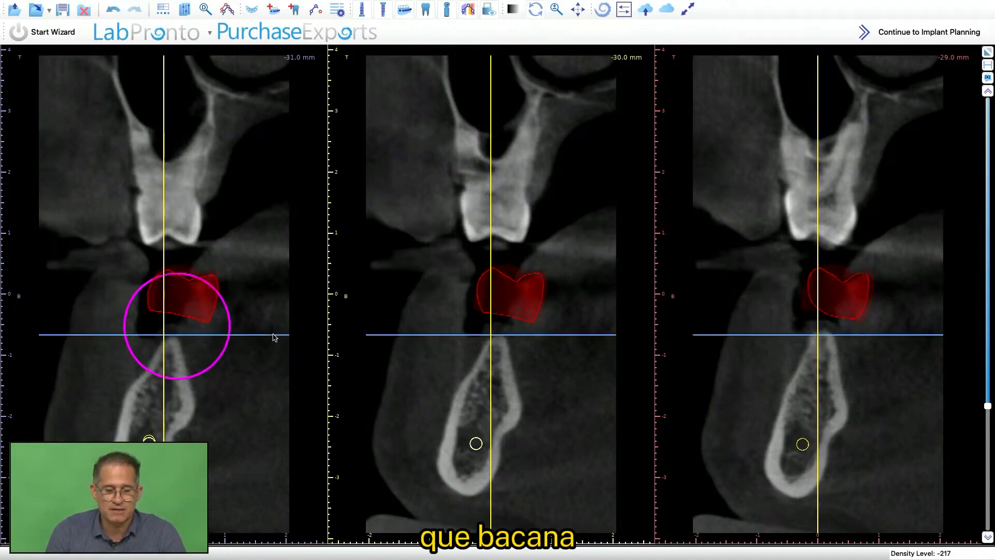
{"action": "left_click", "coordinate": [468, 9]}
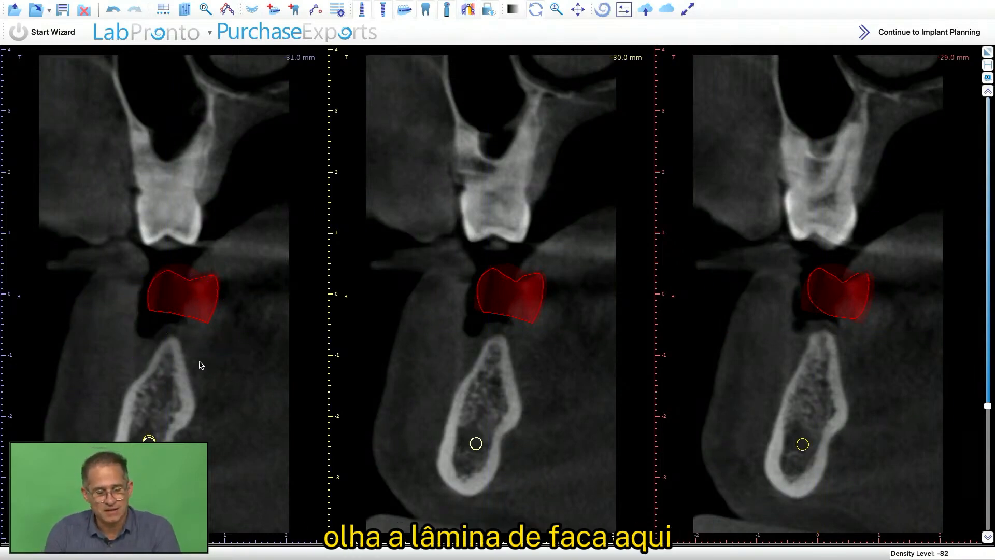
- Measure the width of the bone ridge at its crest and again slightly lower in the -31.0 mm cross-section with Distance Measure
{"action": "mouse_move", "coordinate": [110, 28]}
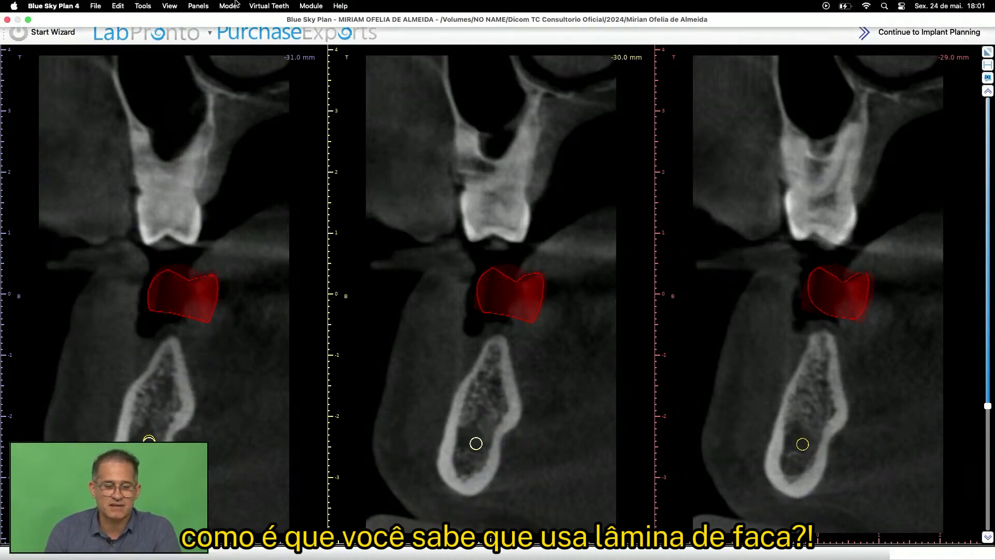
{"action": "left_click", "coordinate": [143, 6]}
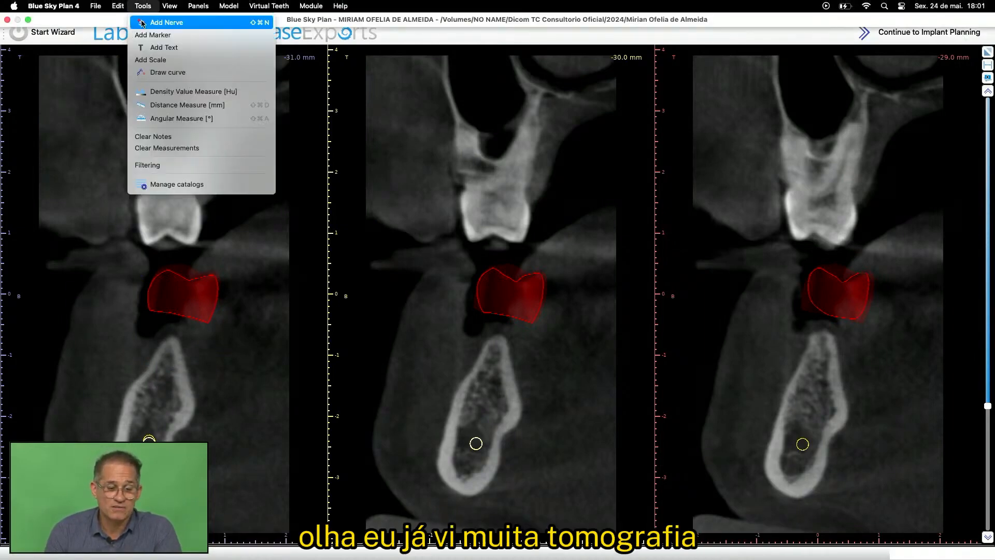
{"action": "left_click", "coordinate": [156, 105]}
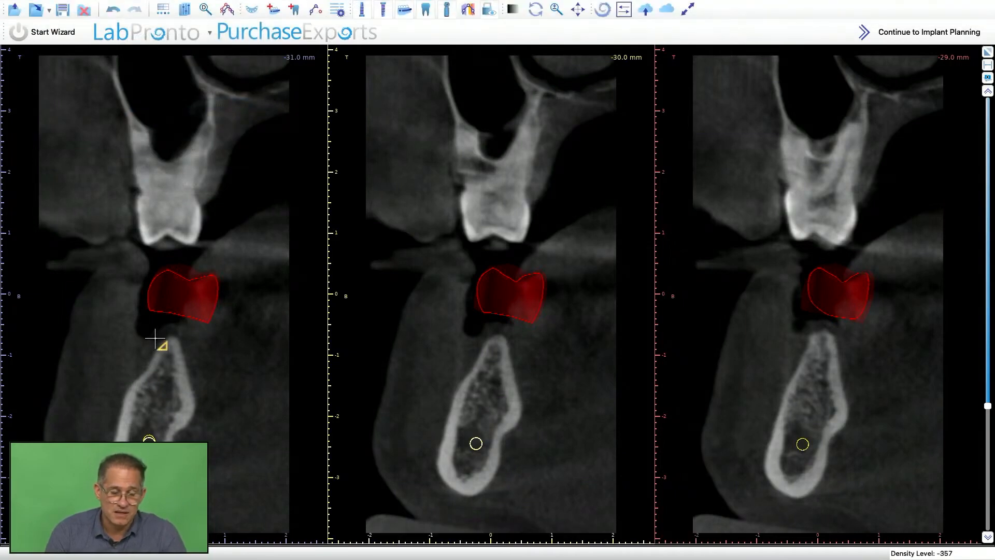
{"action": "left_click_drag", "start_coordinate": [158, 346], "coordinate": [178, 347]}
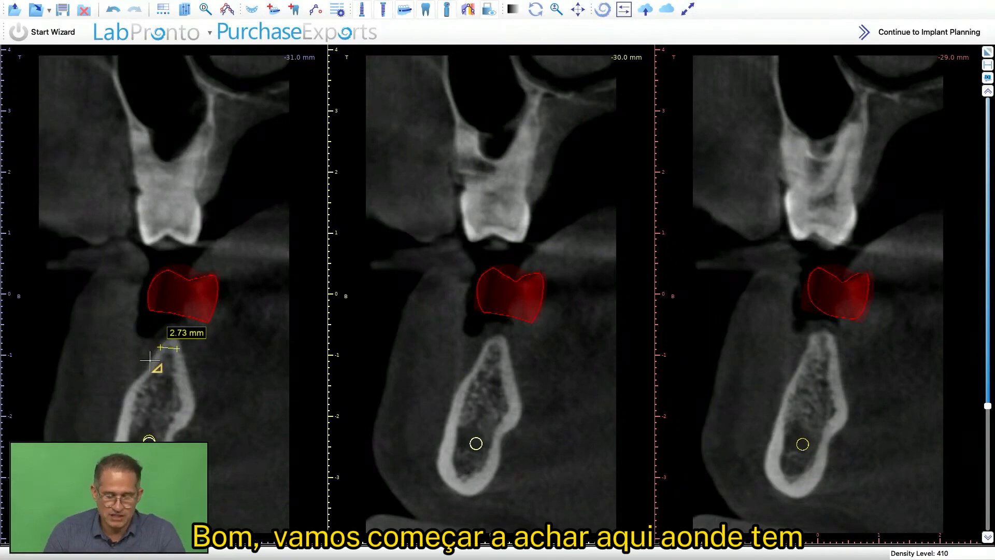
{"action": "left_click", "coordinate": [171, 359]}
{"action": "mouse_move", "coordinate": [171, 359]}
{"action": "left_mouse_down"}
{"action": "mouse_move", "coordinate": [196, 366]}
{"action": "mouse_move", "coordinate": [184, 372]}
{"action": "mouse_move", "coordinate": [182, 363]}
{"action": "left_mouse_up"}
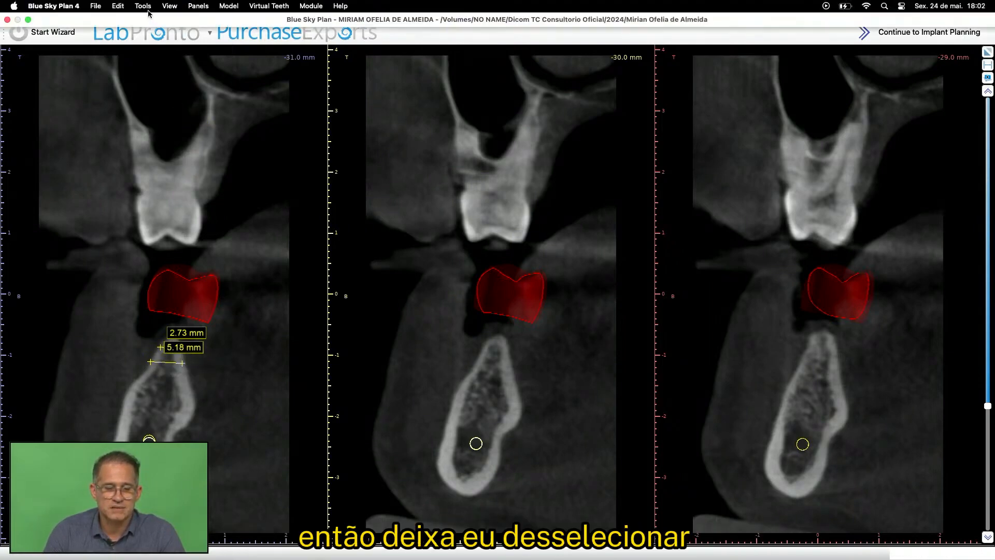
- Leave the Distance Measure tool, remove the crest width measurement and extend the lower width line to about 5.9 mm
{"action": "left_click", "coordinate": [143, 6]}
{"action": "left_click", "coordinate": [151, 105]}
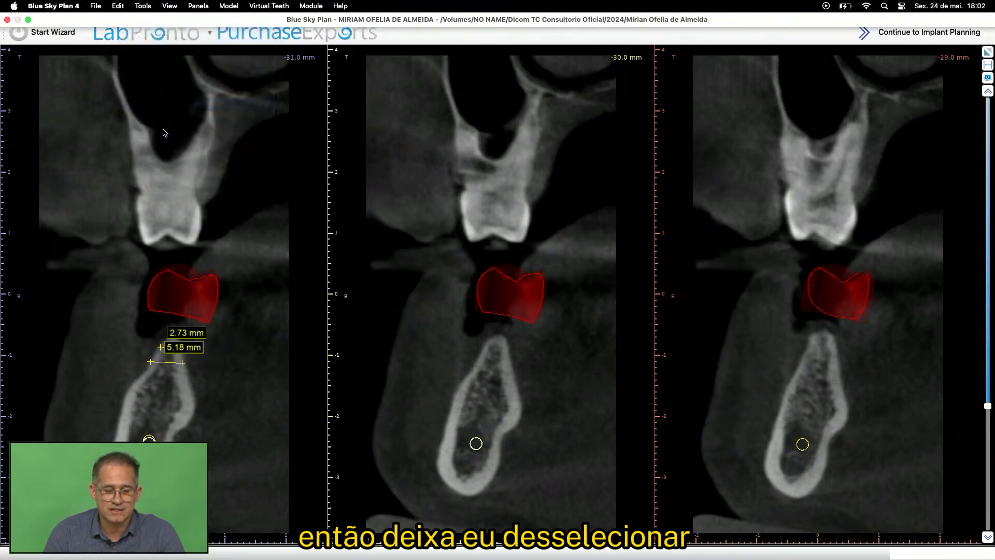
{"action": "left_click", "coordinate": [183, 334], "text": "ctrl"}
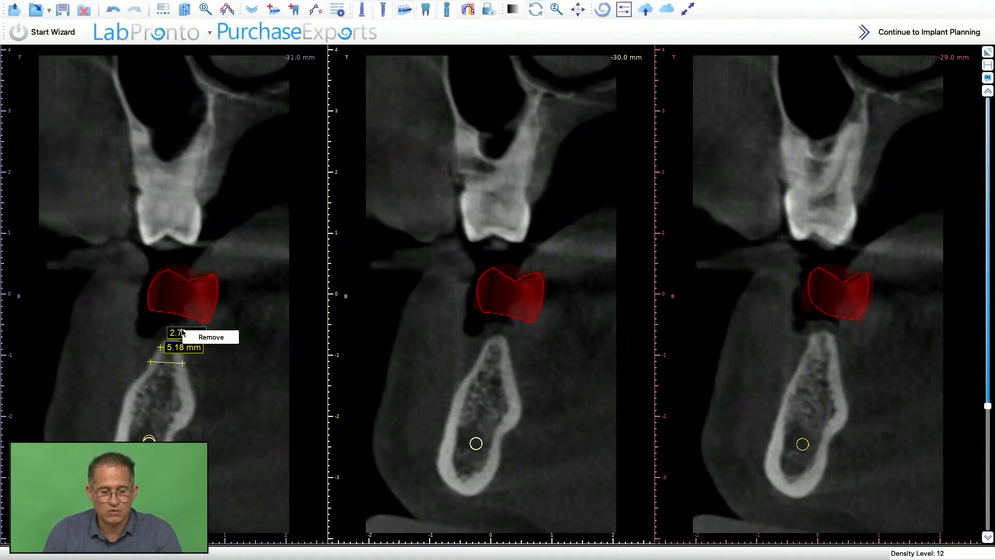
{"action": "left_click", "coordinate": [216, 342]}
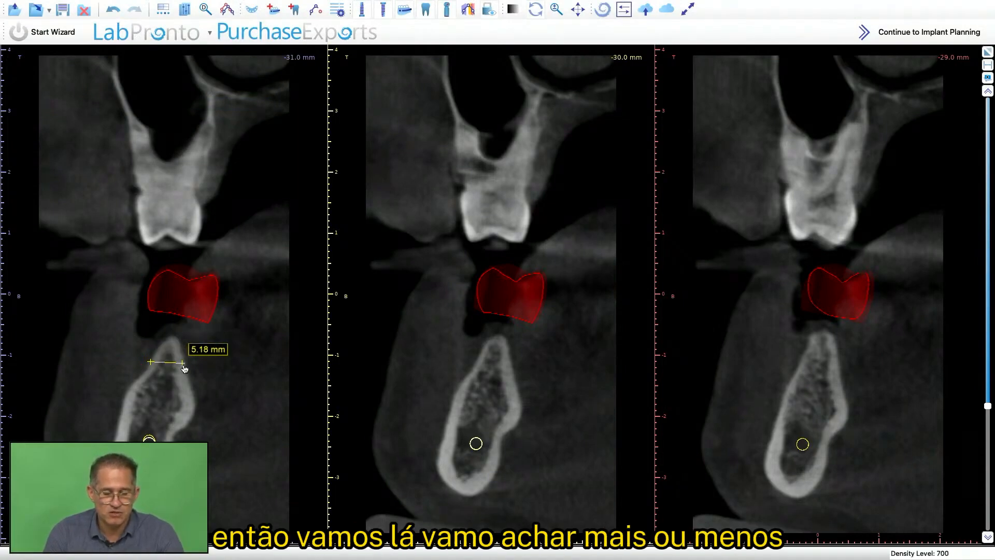
{"action": "left_click_drag", "start_coordinate": [182, 363], "coordinate": [149, 368]}
- Measure the height from the ridge crest down to the width line in the -31.0 mm cross-section with Distance Measure
{"action": "mouse_move", "coordinate": [179, 2]}
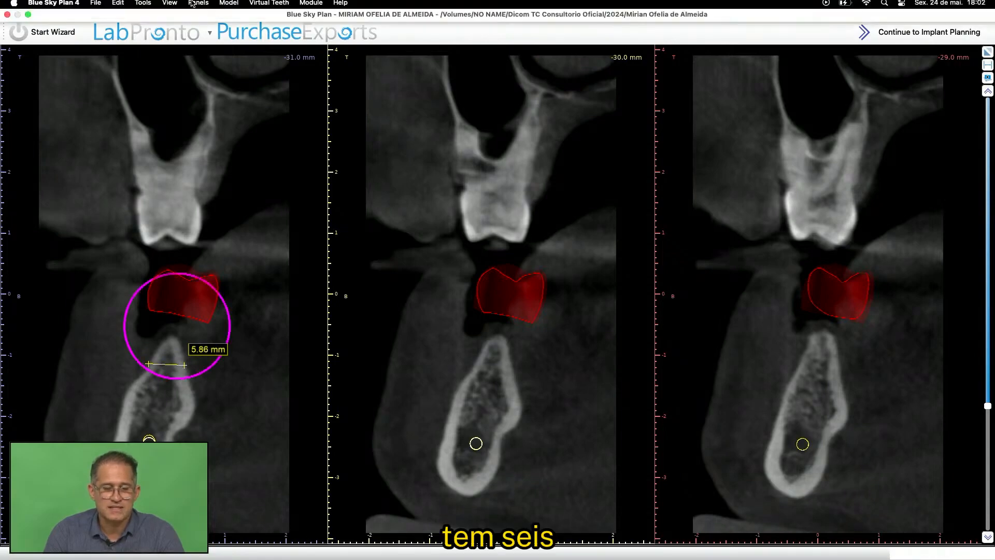
{"action": "left_click", "coordinate": [144, 6]}
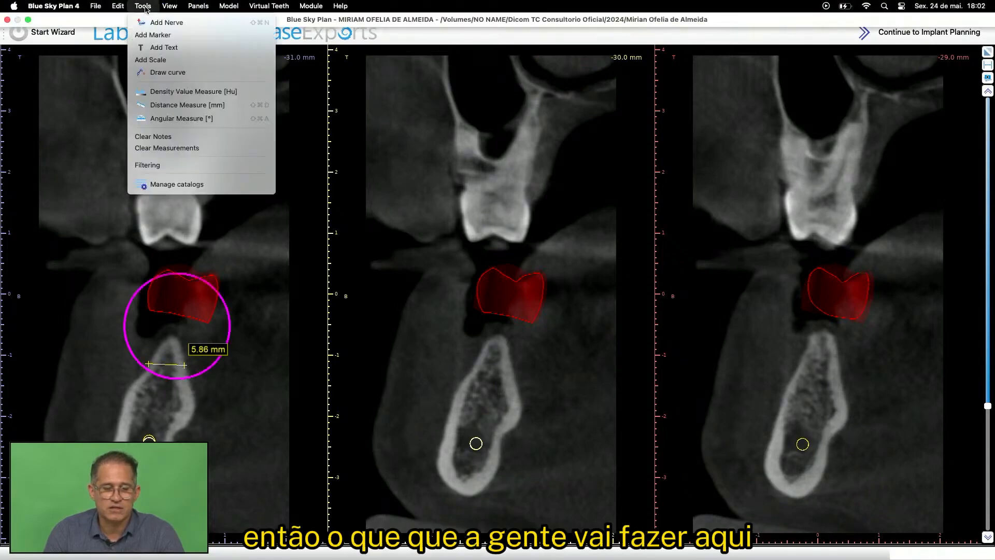
{"action": "left_click", "coordinate": [155, 104]}
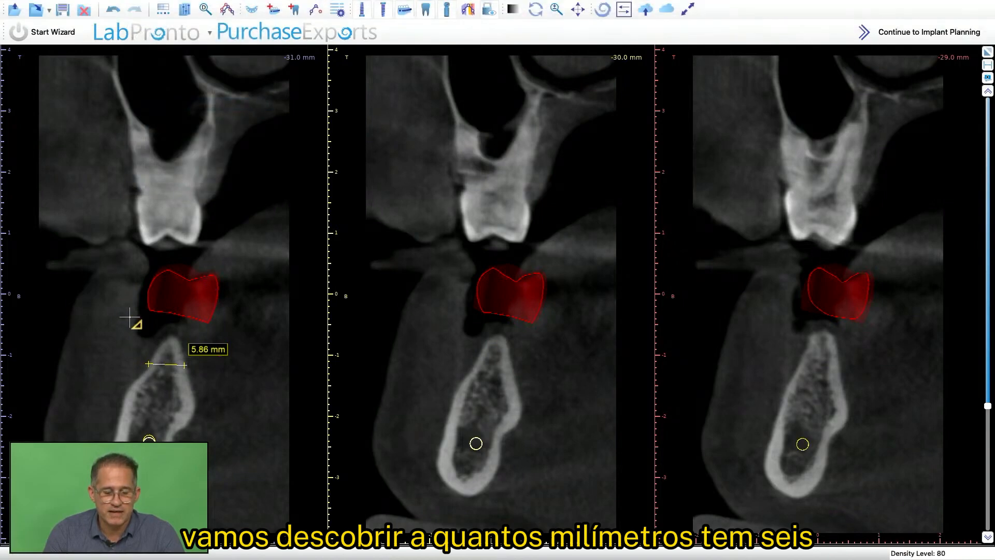
{"action": "left_click", "coordinate": [169, 340]}
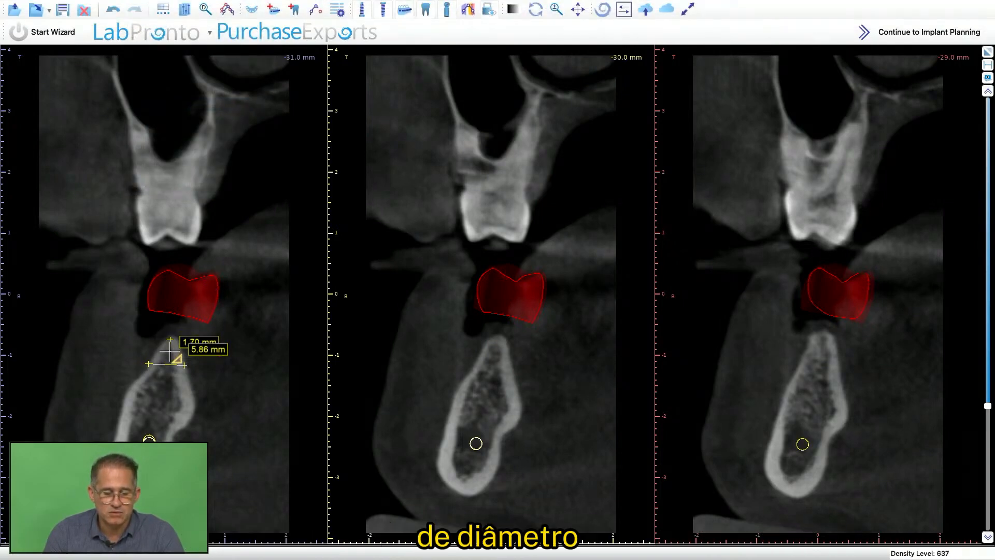
{"action": "left_click", "coordinate": [171, 364]}
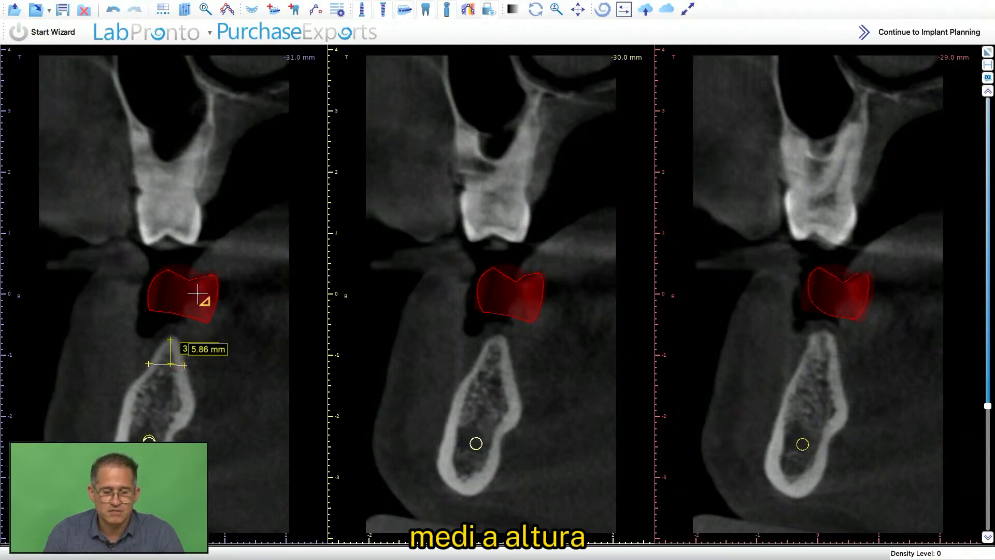
- Leave the Distance Measure tool and move the ridge width label away from the bone so both measurement labels can be read
{"action": "left_click", "coordinate": [142, 6]}
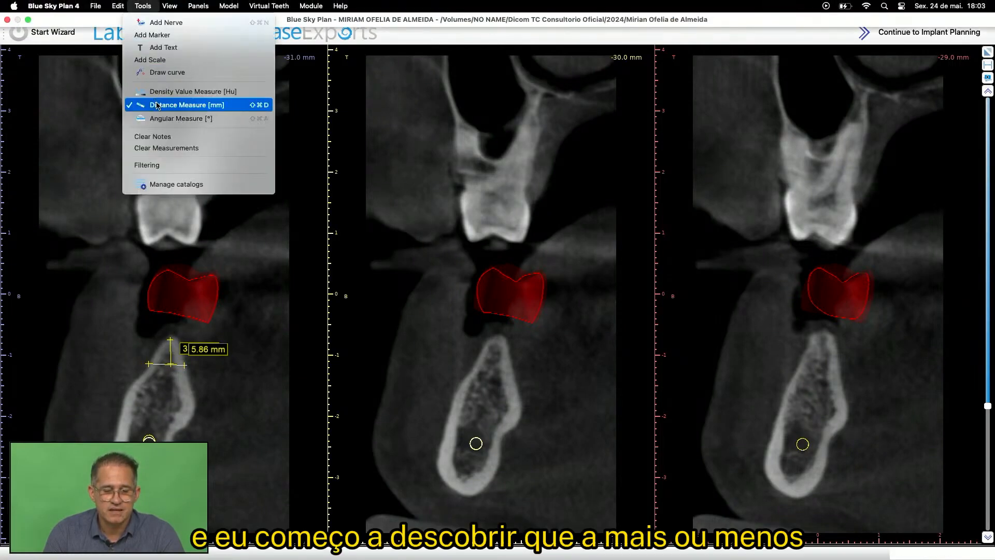
{"action": "left_click", "coordinate": [176, 104]}
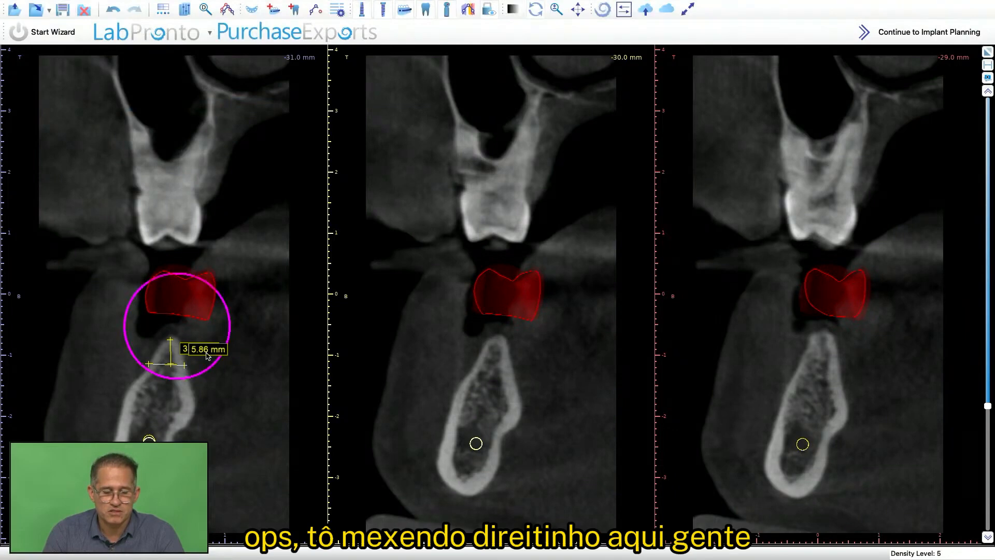
{"action": "left_click_drag", "start_coordinate": [207, 354], "coordinate": [244, 383]}
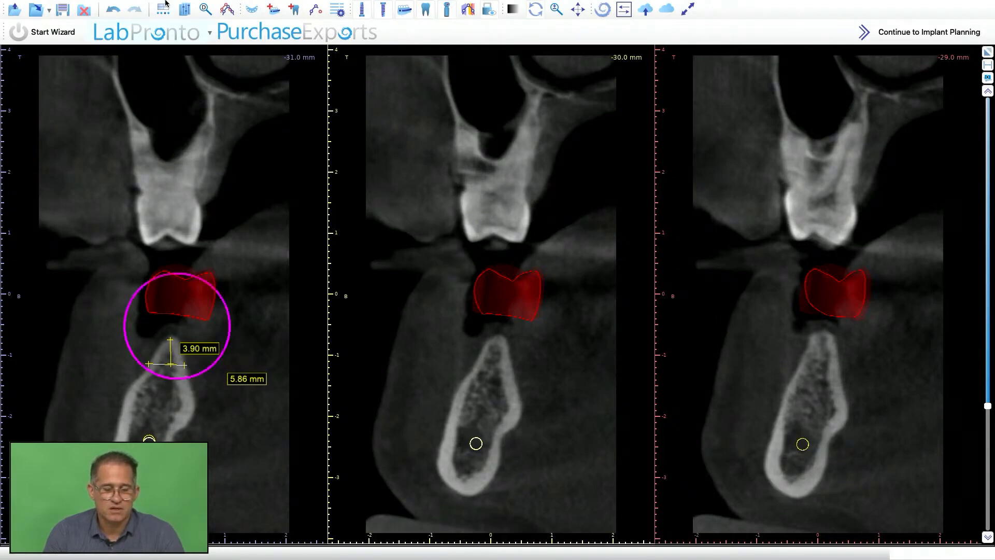
- Measure the distance from the ridge width line down to the mandibular nerve in the -31.0 mm cross-section and leave Distance Measure
{"action": "left_click", "coordinate": [143, 6]}
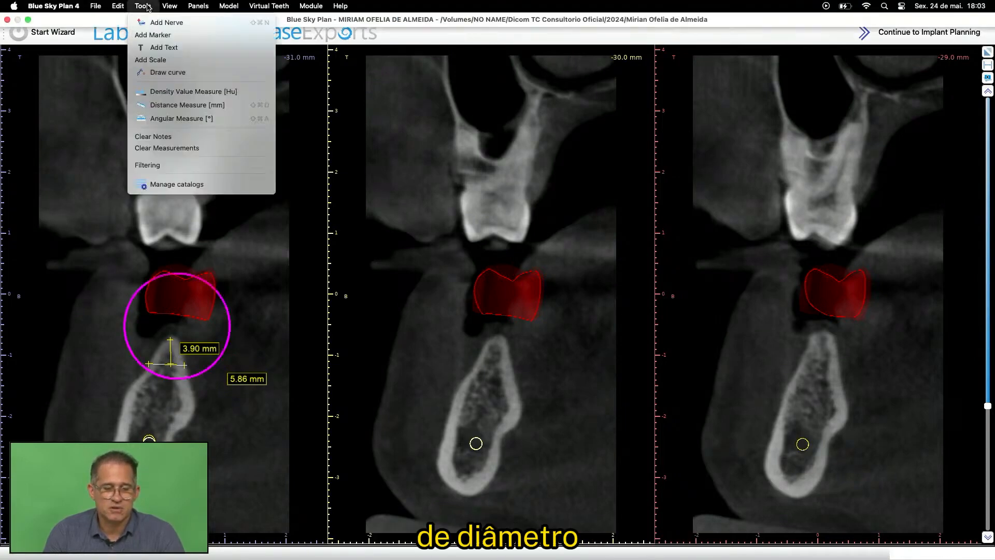
{"action": "left_click", "coordinate": [155, 106]}
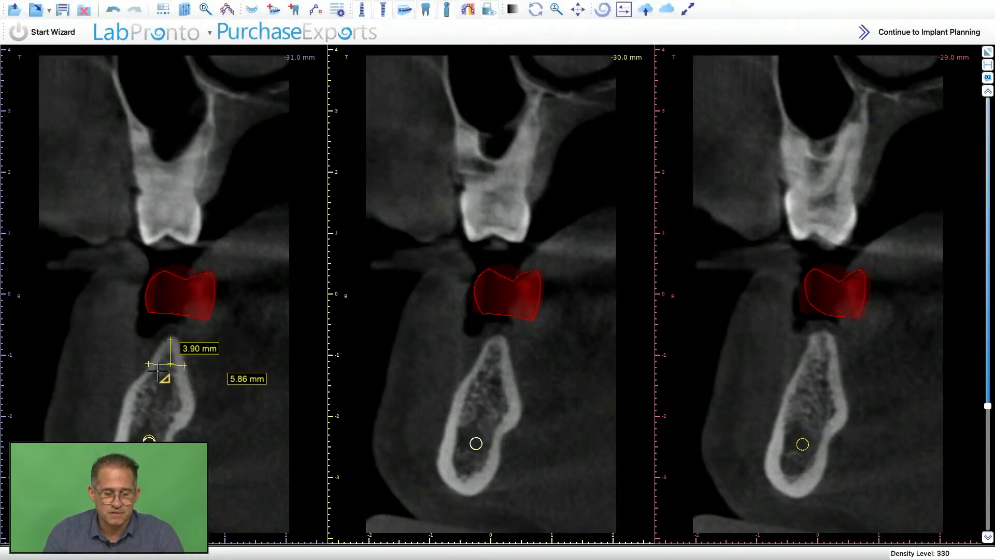
{"action": "left_click_drag", "start_coordinate": [158, 366], "coordinate": [151, 436]}
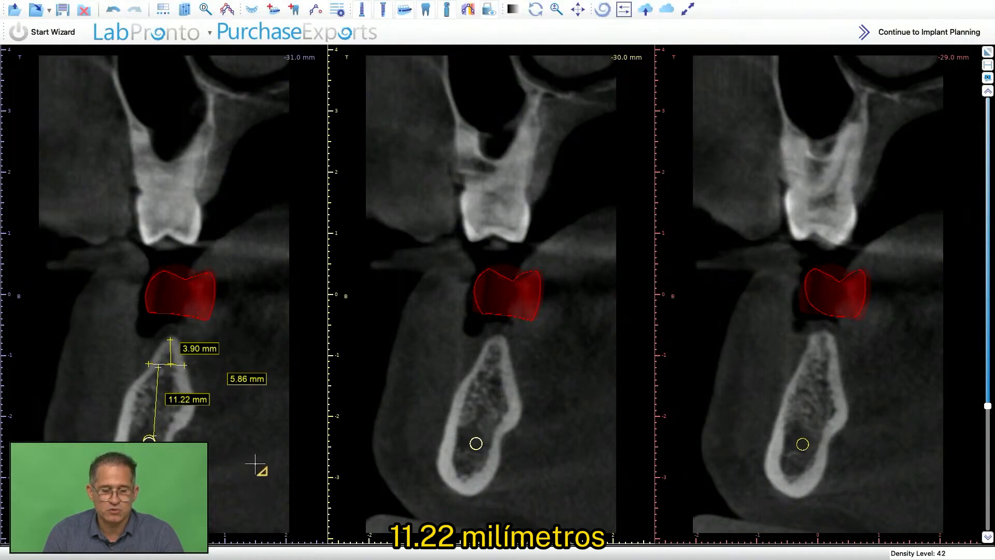
{"action": "mouse_move", "coordinate": [188, 3]}
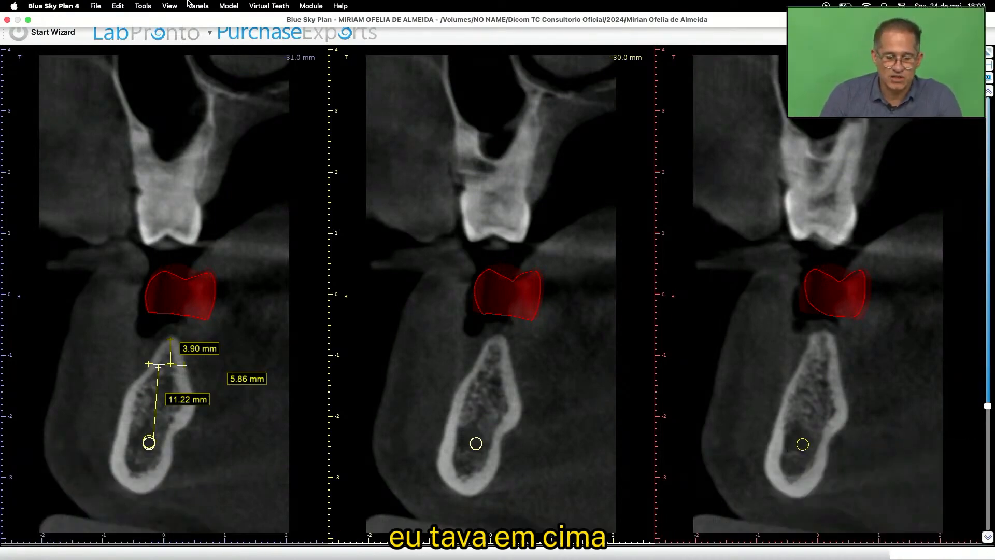
{"action": "left_click", "coordinate": [145, 6]}
{"action": "left_click", "coordinate": [147, 106]}
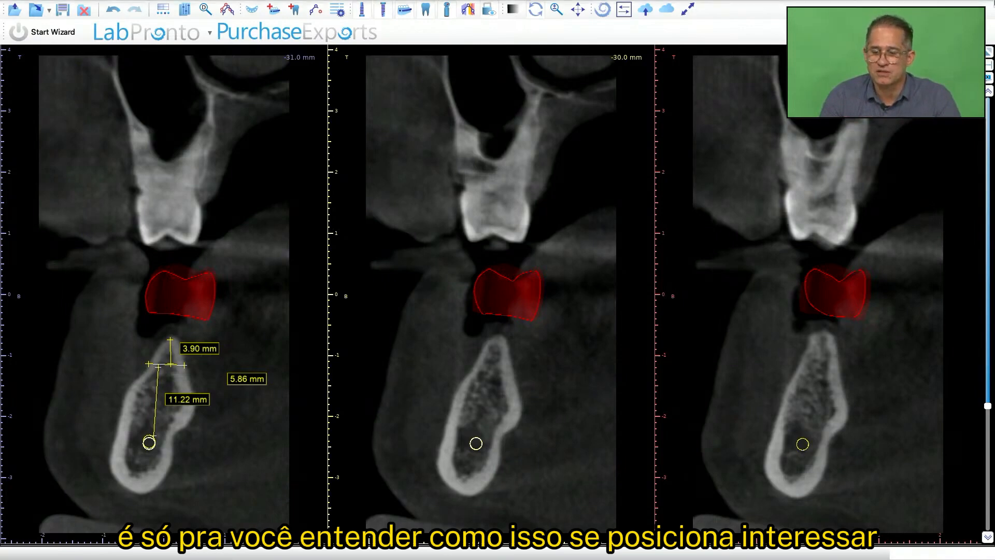
- Restore the full view layout and inspect the virtual molar in the panoramic view
{"action": "left_click", "coordinate": [989, 52]}
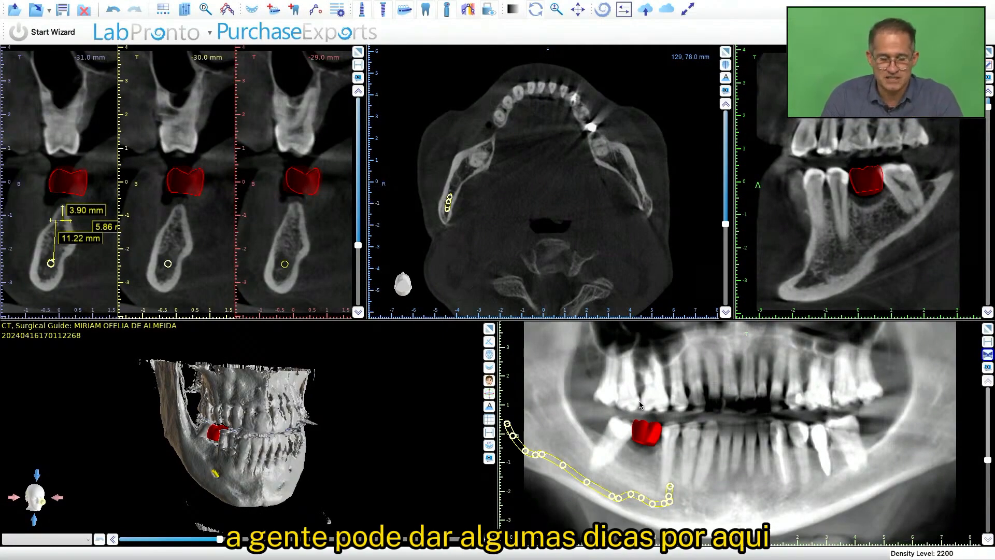
{"action": "left_click", "coordinate": [639, 442]}
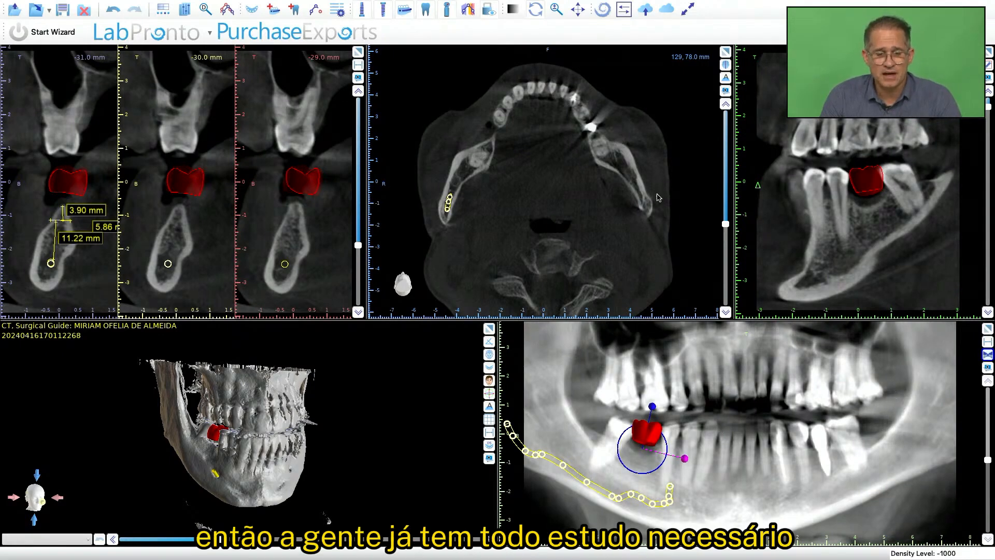
{"action": "left_click", "coordinate": [565, 115]}
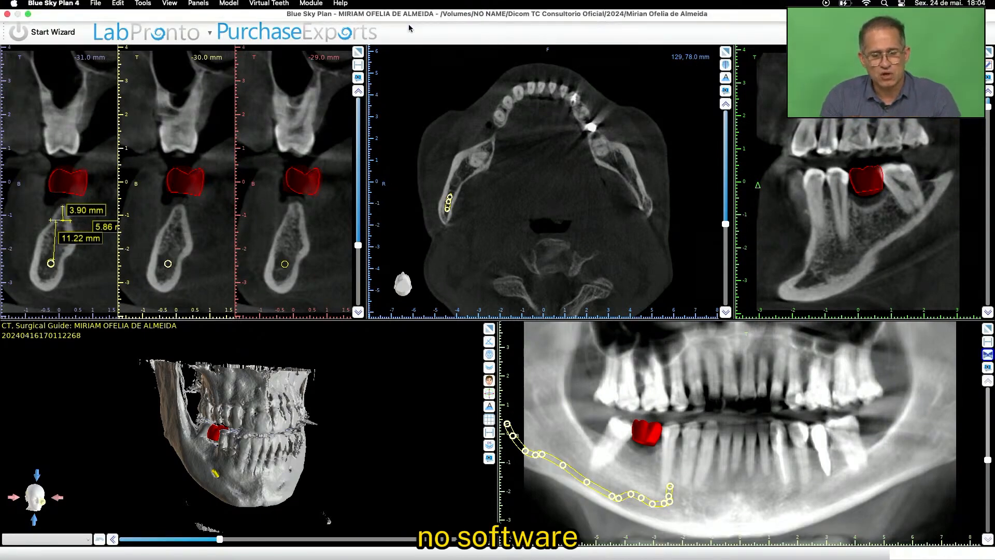
- Lock the virtual molar in the enlarged cross-sections and move the three measurement labels clear of the bone
{"action": "left_click", "coordinate": [358, 53]}
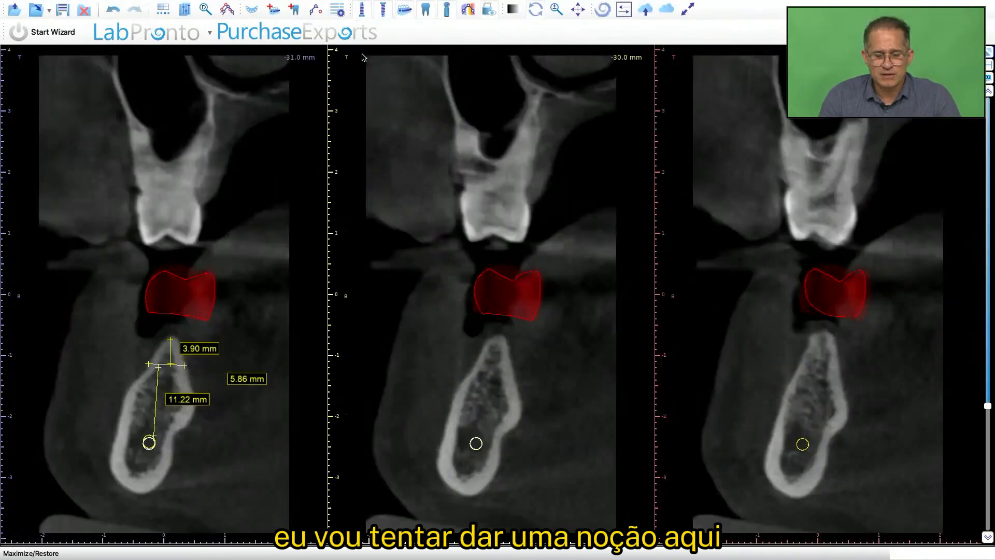
{"action": "right_click", "coordinate": [209, 275]}
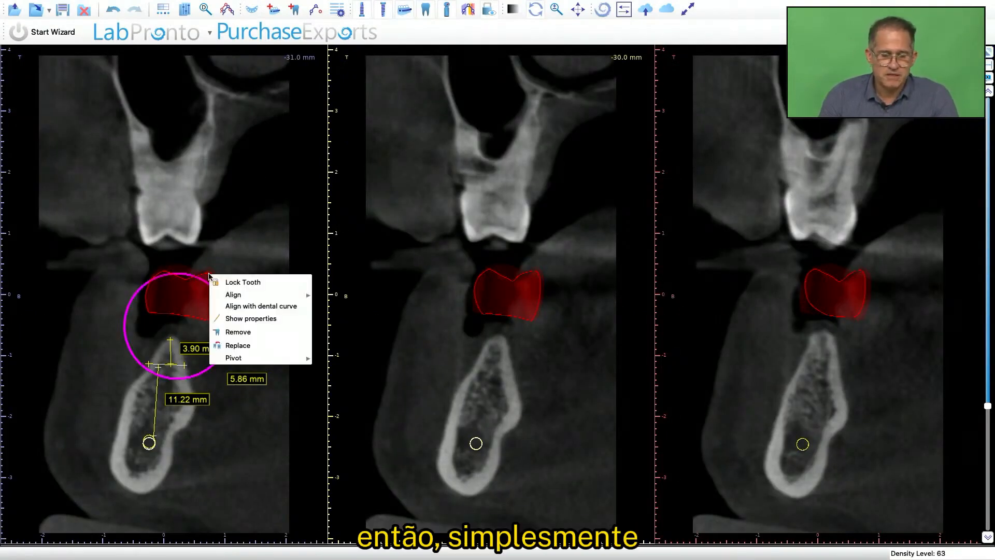
{"action": "left_click", "coordinate": [241, 281]}
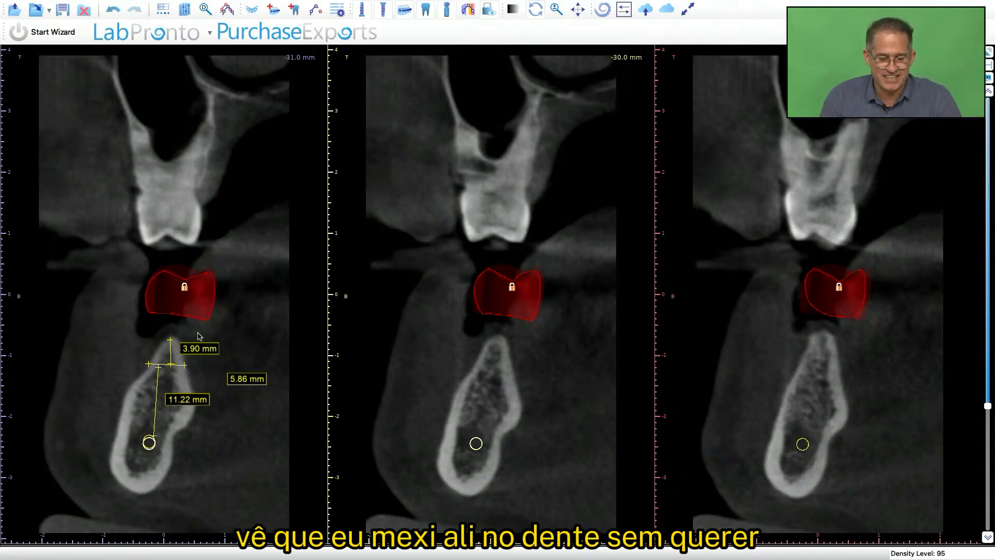
{"action": "left_click_drag", "start_coordinate": [249, 382], "coordinate": [228, 442]}
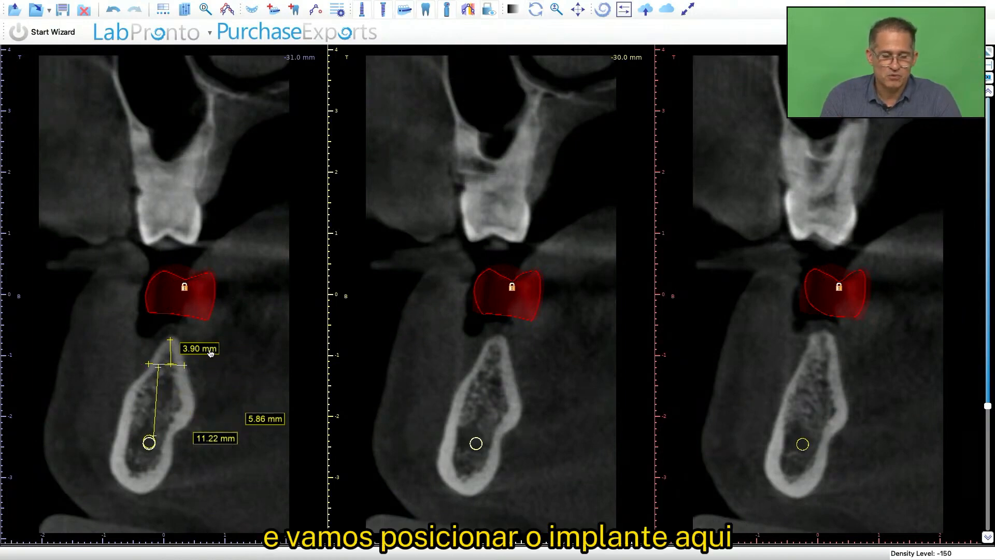
{"action": "left_click_drag", "start_coordinate": [209, 351], "coordinate": [91, 357]}
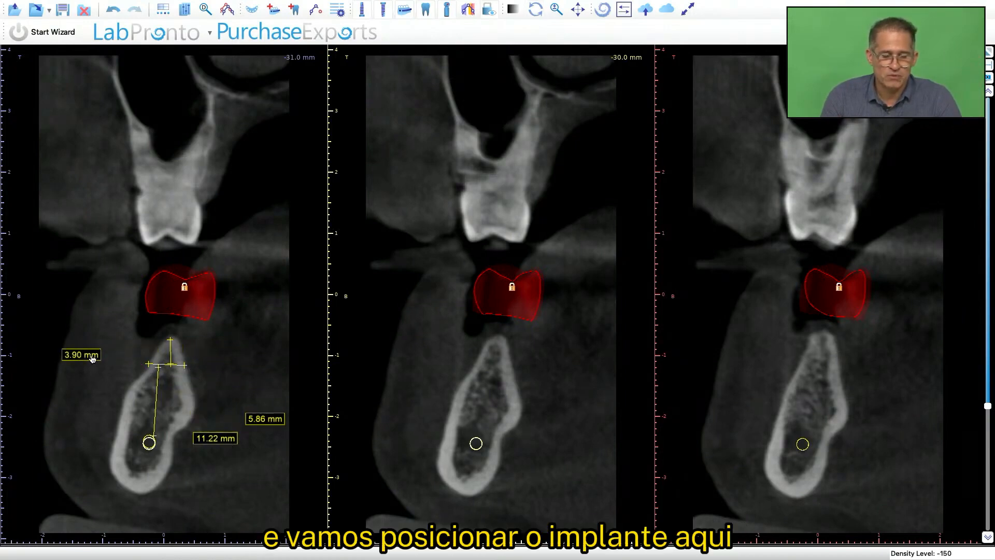
- Start aligning a new implant to the locked molar, with mandible orientation and Straumann as the implant system
{"action": "right_click", "coordinate": [192, 306]}
{"action": "mouse_move", "coordinate": [215, 326]}
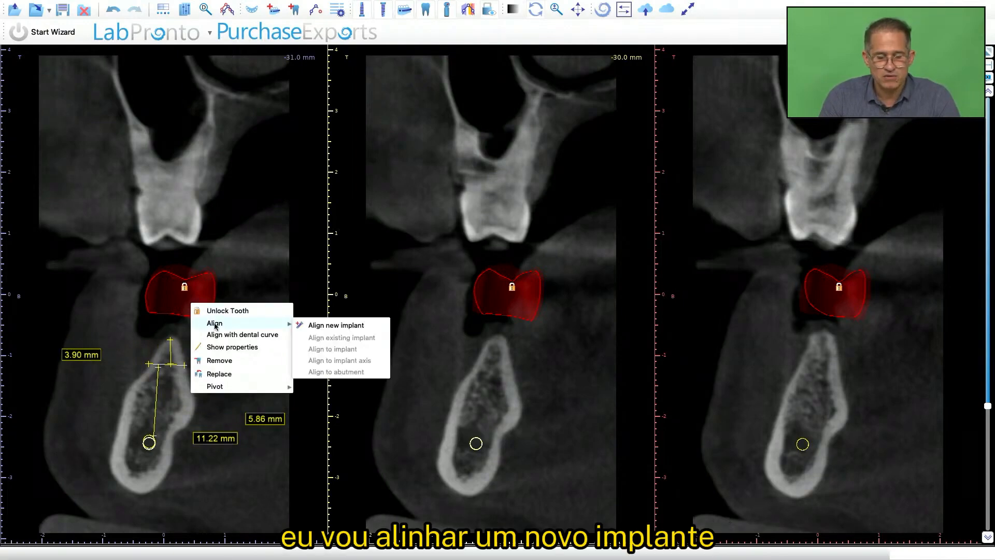
{"action": "left_click", "coordinate": [317, 325]}
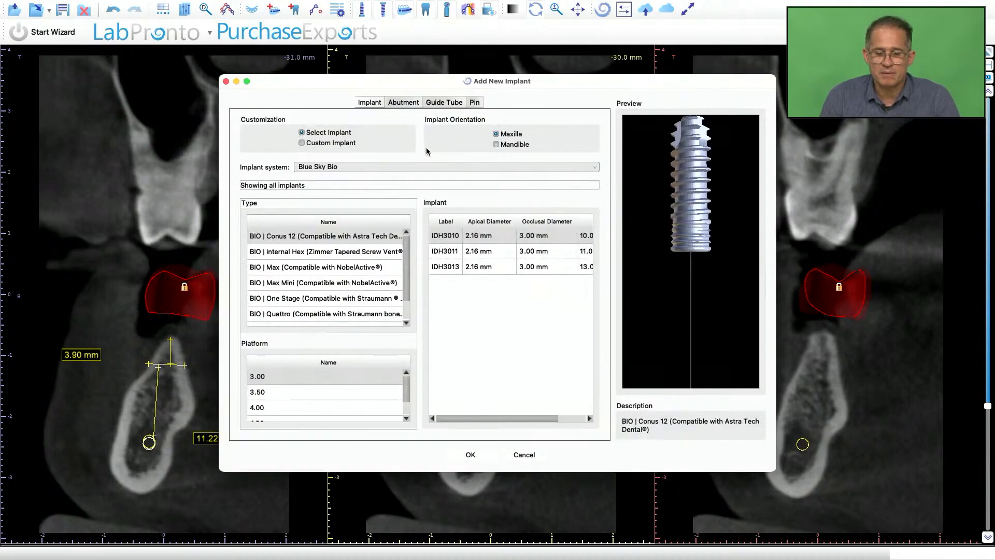
{"action": "left_click", "coordinate": [496, 144]}
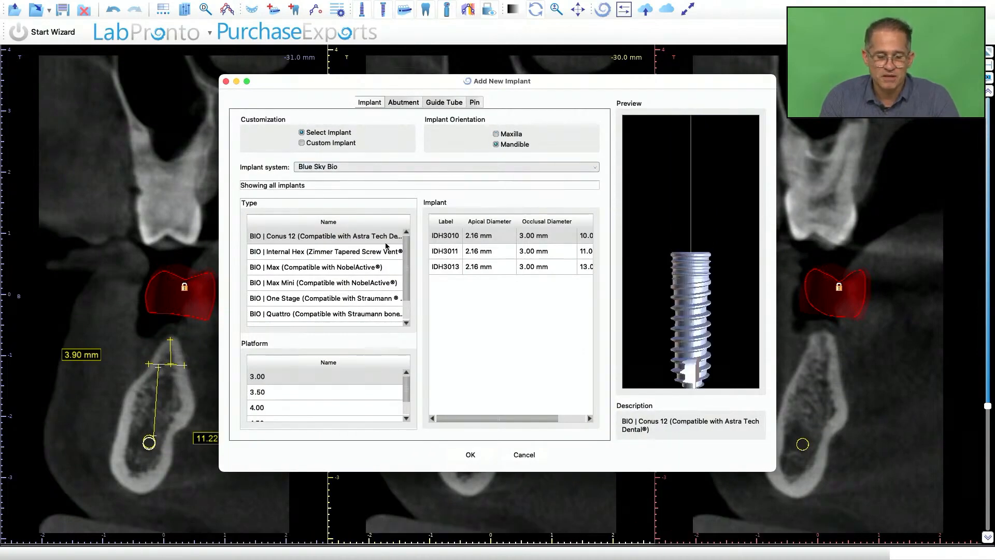
{"action": "left_click_drag", "start_coordinate": [407, 278], "coordinate": [405, 302]}
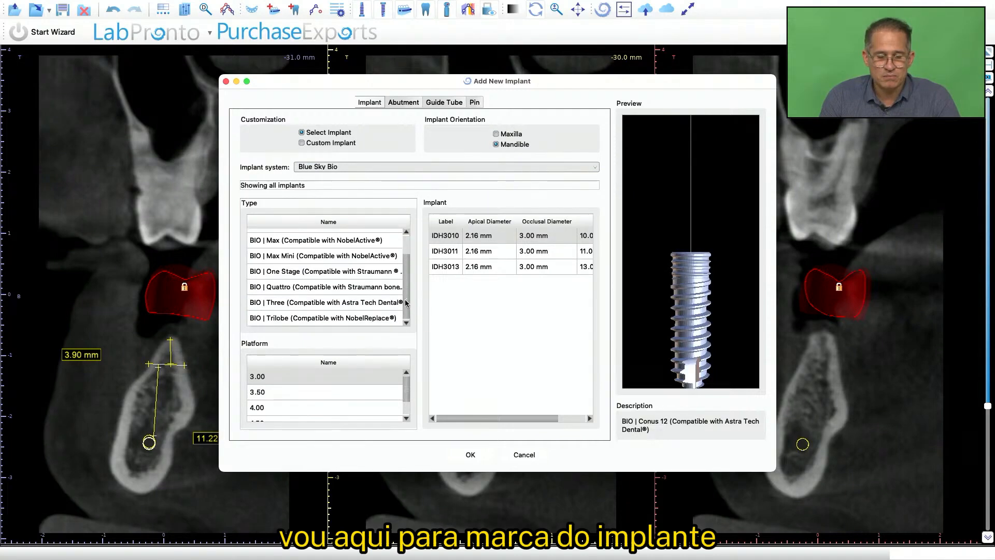
{"action": "left_click", "coordinate": [594, 169]}
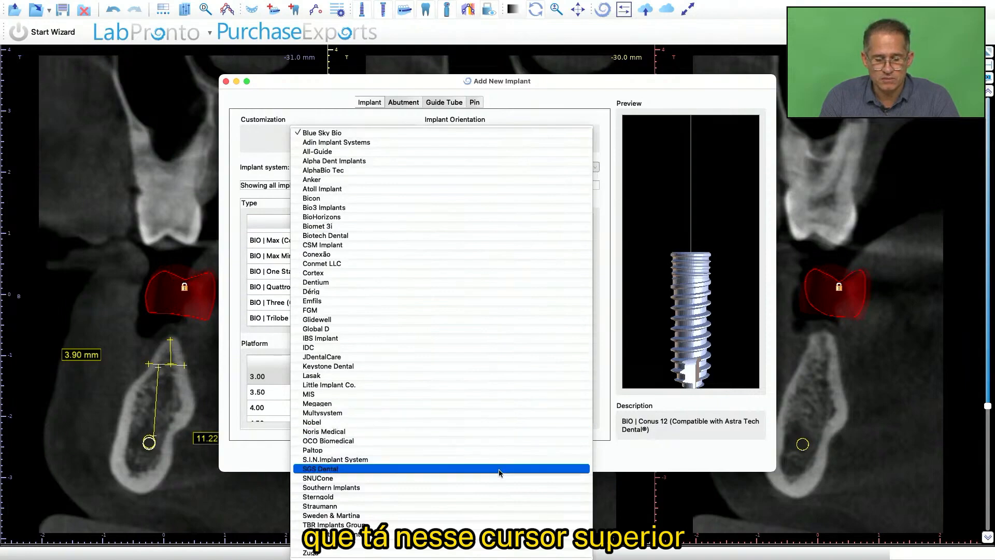
{"action": "left_click", "coordinate": [494, 505]}
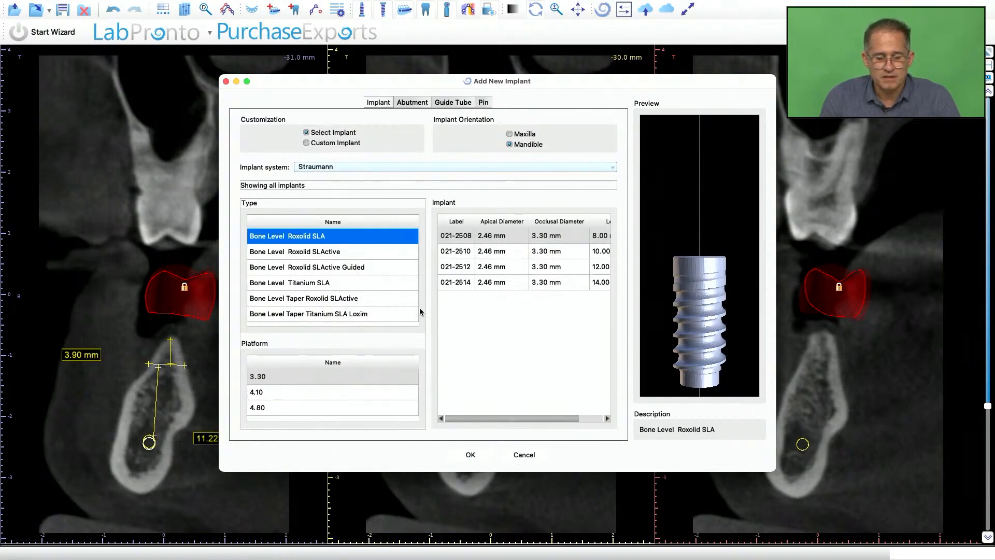
- Choose the Bone Level Taper Titanium SLA Loxim type with the 4.10 platform and add the implant
{"action": "left_click", "coordinate": [371, 286]}
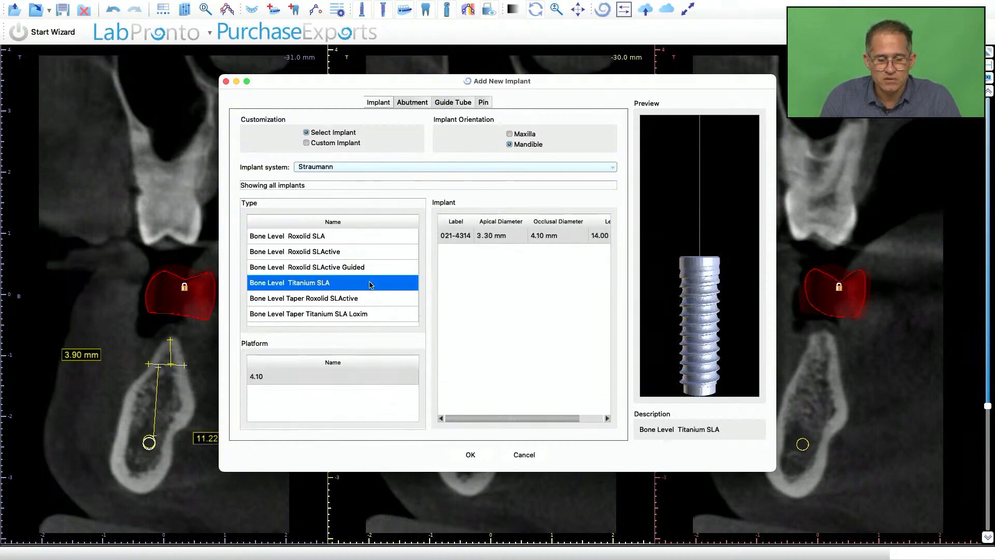
{"action": "left_click", "coordinate": [365, 299]}
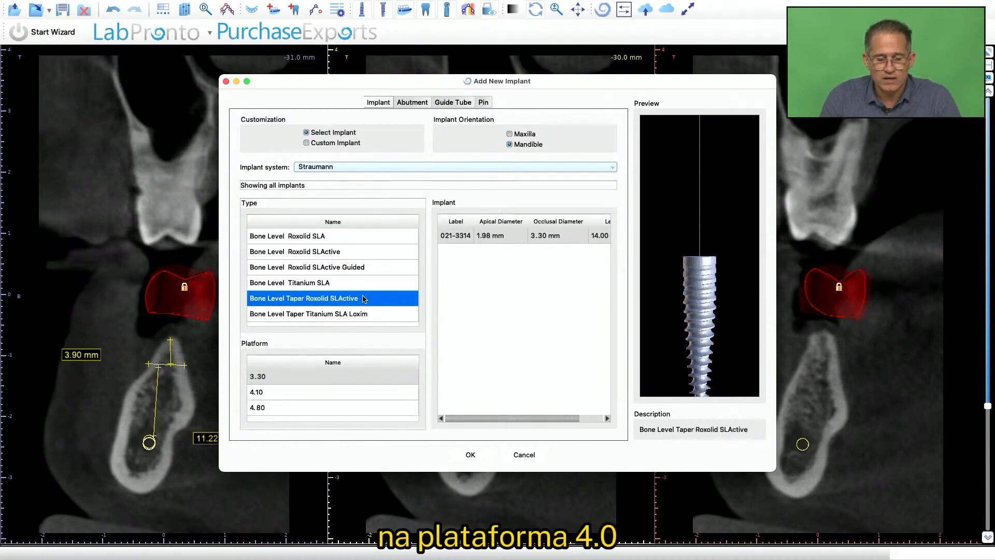
{"action": "left_click", "coordinate": [360, 313]}
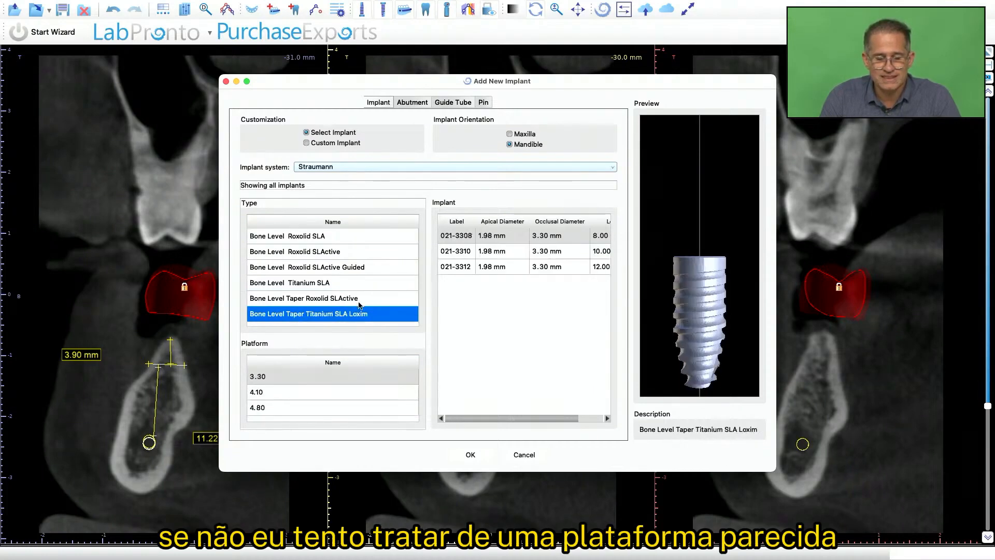
{"action": "left_click", "coordinate": [355, 265]}
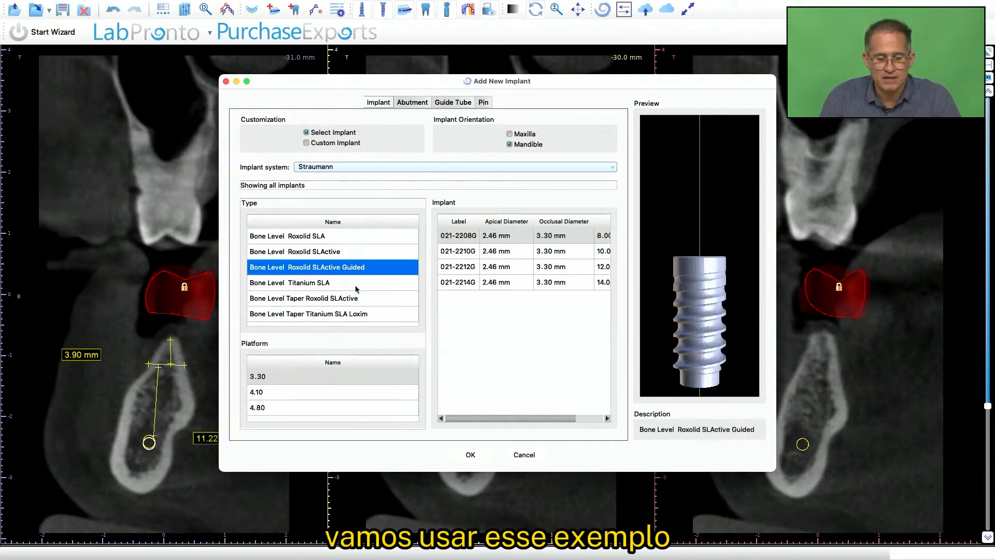
{"action": "left_click", "coordinate": [357, 314]}
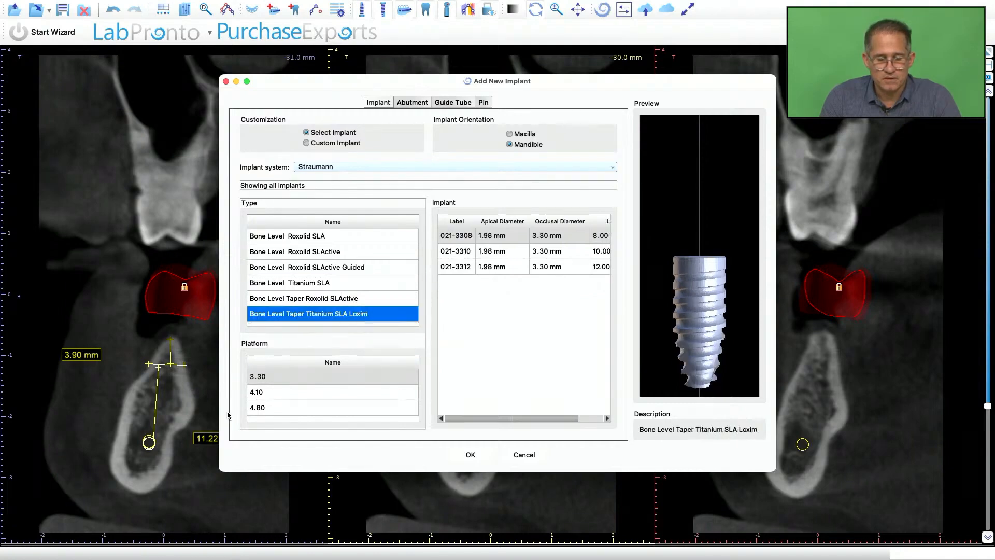
{"action": "left_click", "coordinate": [276, 392]}
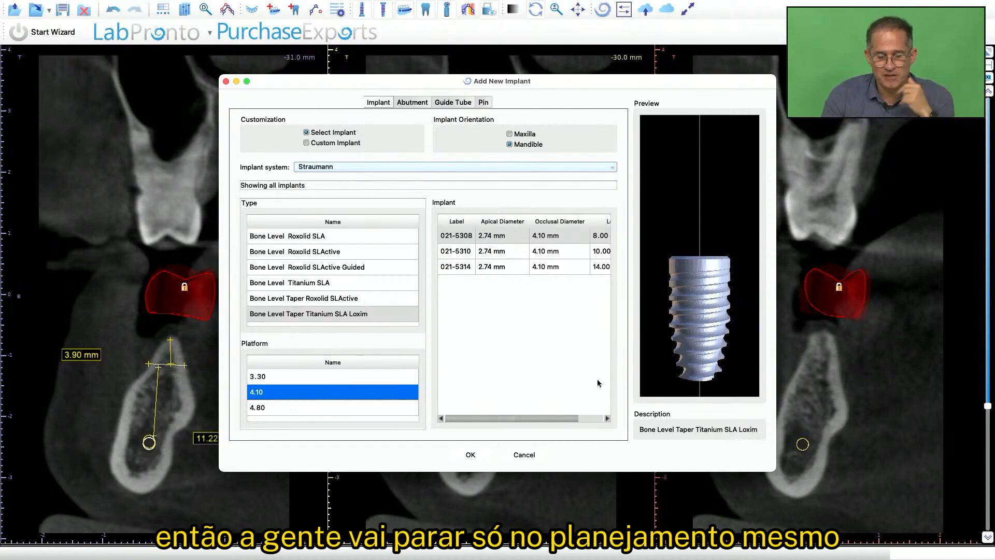
{"action": "left_click", "coordinate": [471, 454]}
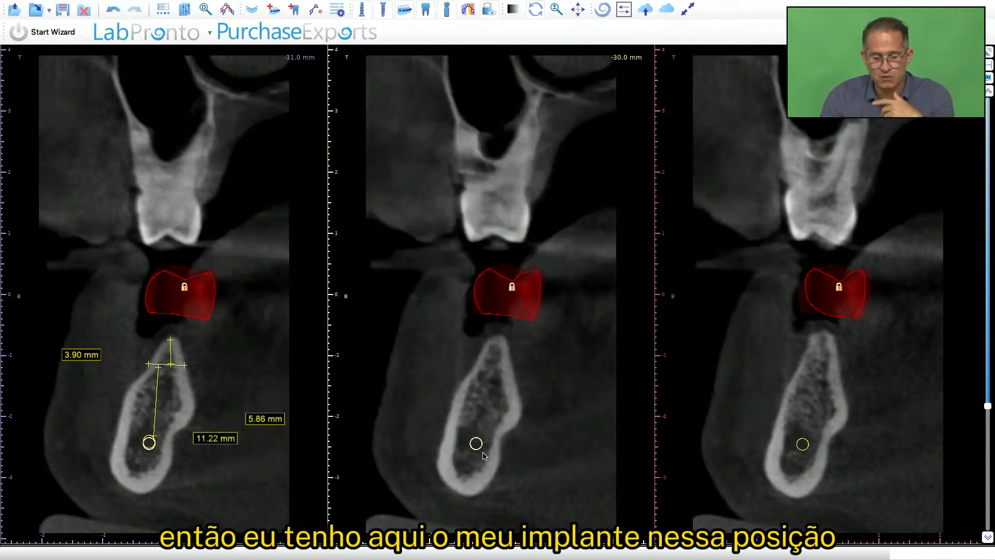
- Move the implant deeper into the ridge bone, tilt its axis through the molar crown and restore the full view layout
{"action": "left_click", "coordinate": [177, 356]}
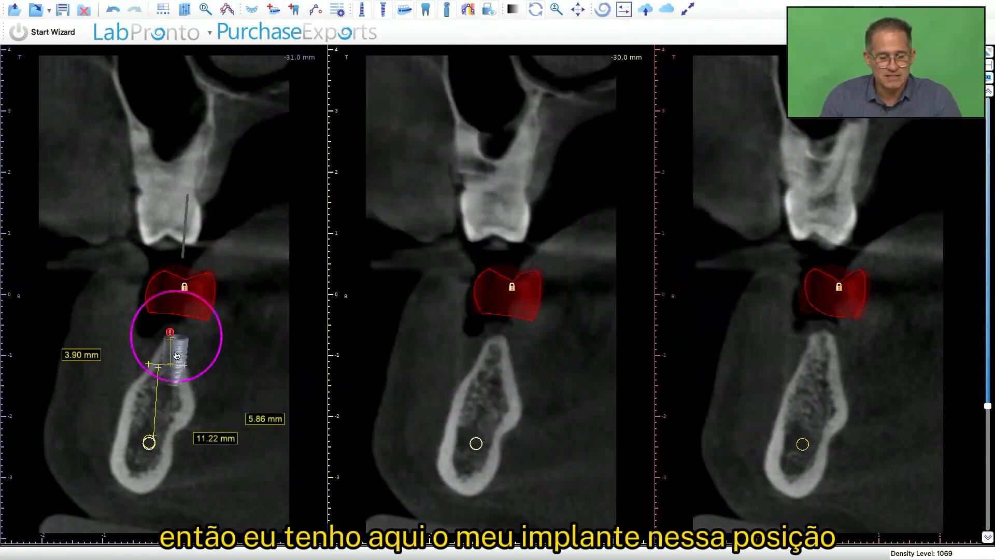
{"action": "left_click_drag", "start_coordinate": [176, 377], "coordinate": [171, 395]}
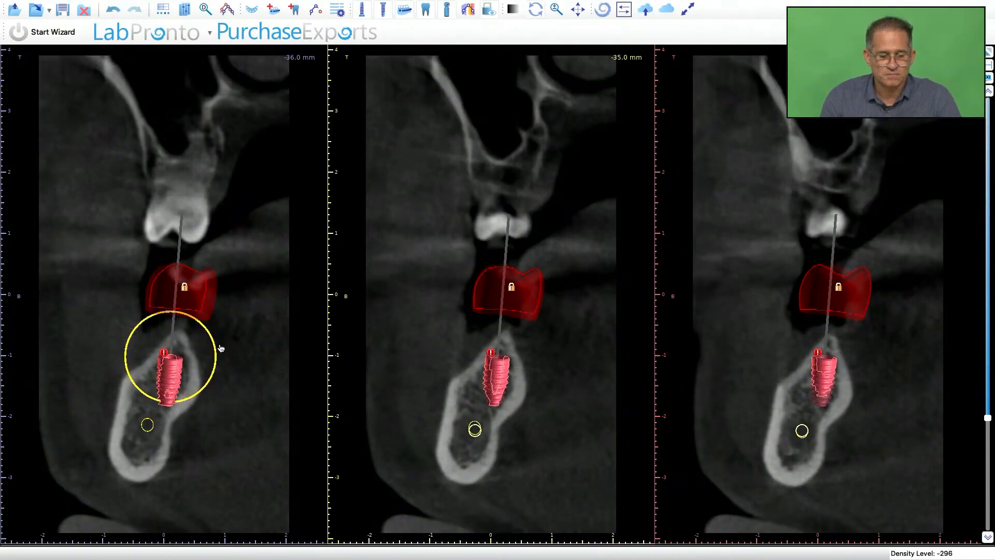
{"action": "left_click_drag", "start_coordinate": [217, 348], "coordinate": [219, 356]}
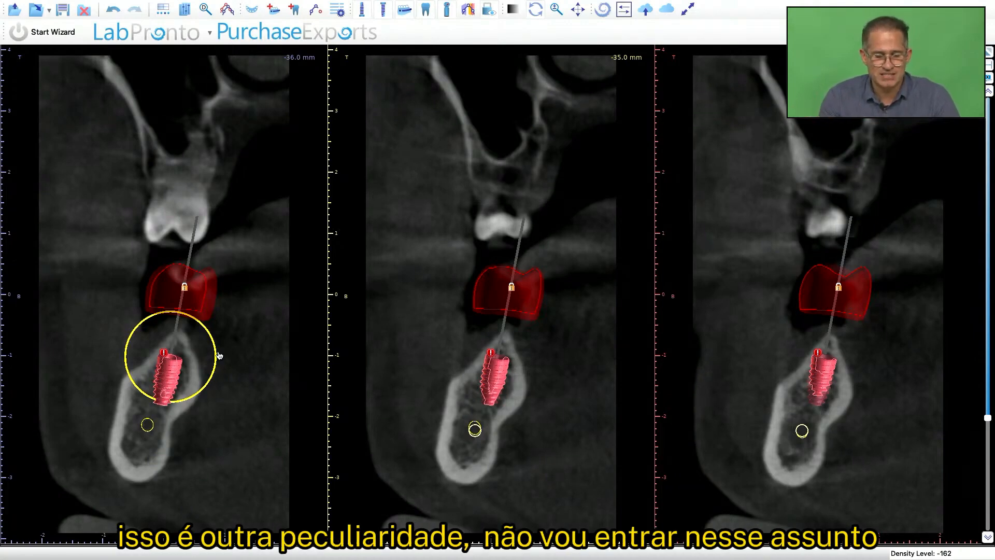
{"action": "left_click_drag", "start_coordinate": [174, 370], "coordinate": [174, 371]}
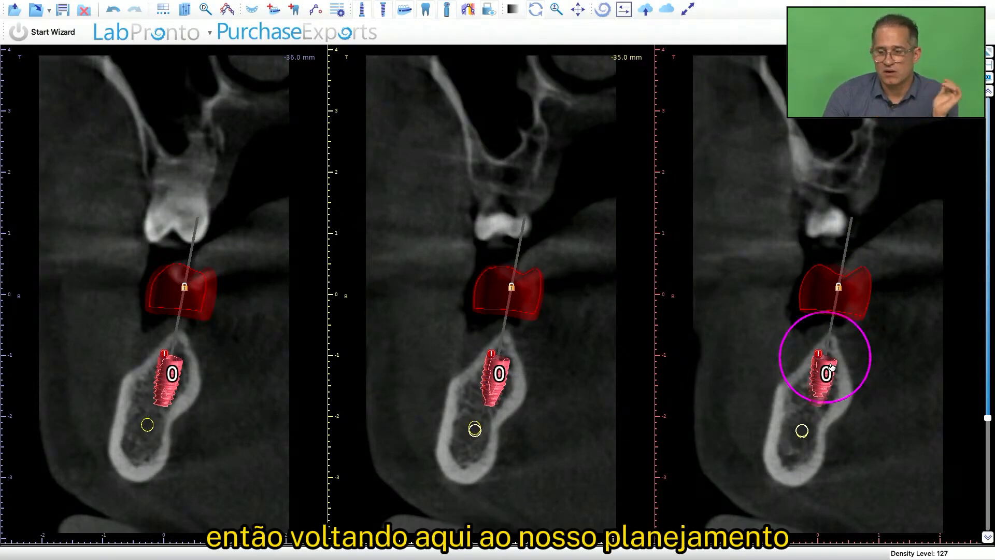
{"action": "left_click", "coordinate": [991, 54]}
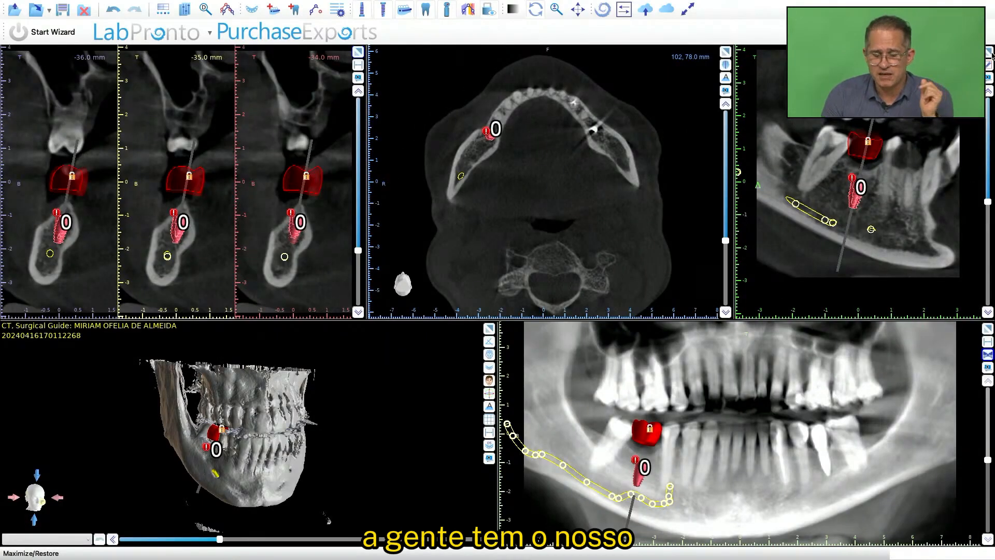